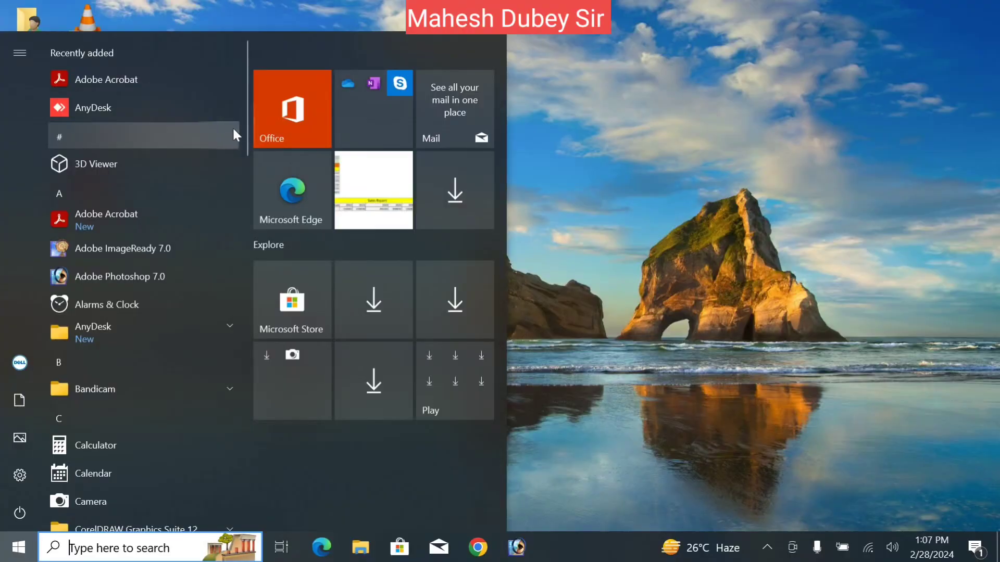
- Launch Microsoft Access 2010 from the installed Microsoft Office programs and dismiss the activation wizard
drag(243, 139, 235, 297)
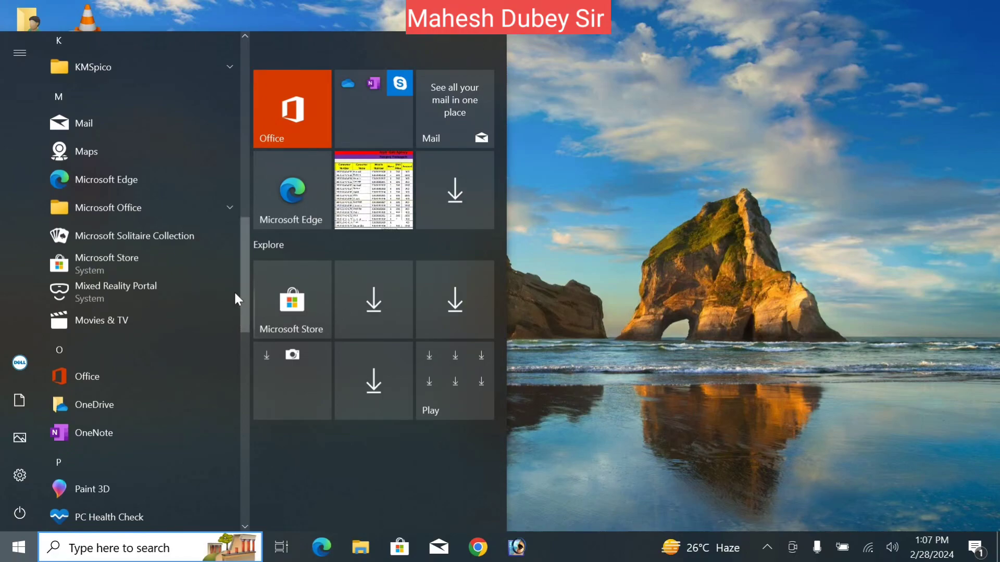
click(226, 211)
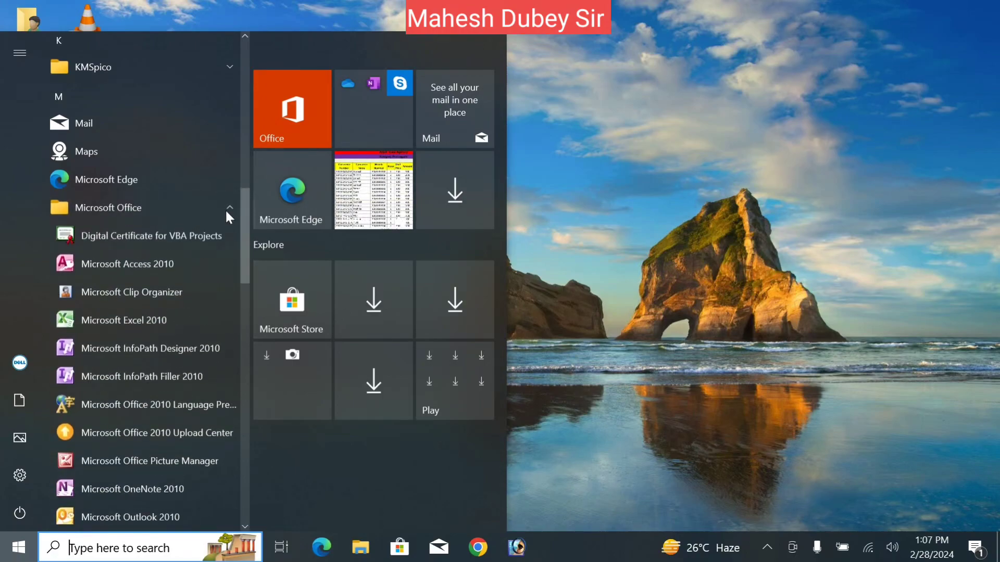
click(182, 263)
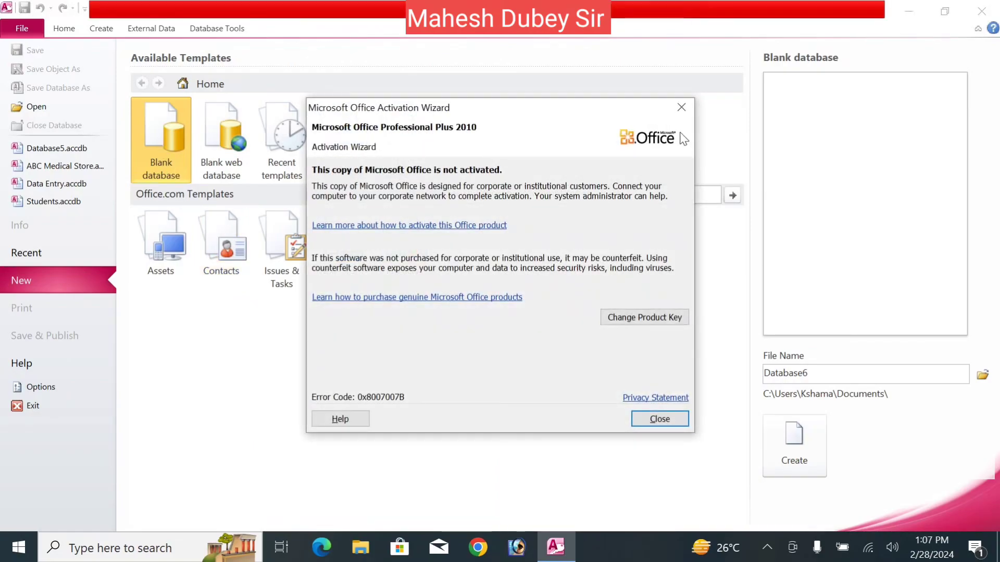
click(682, 107)
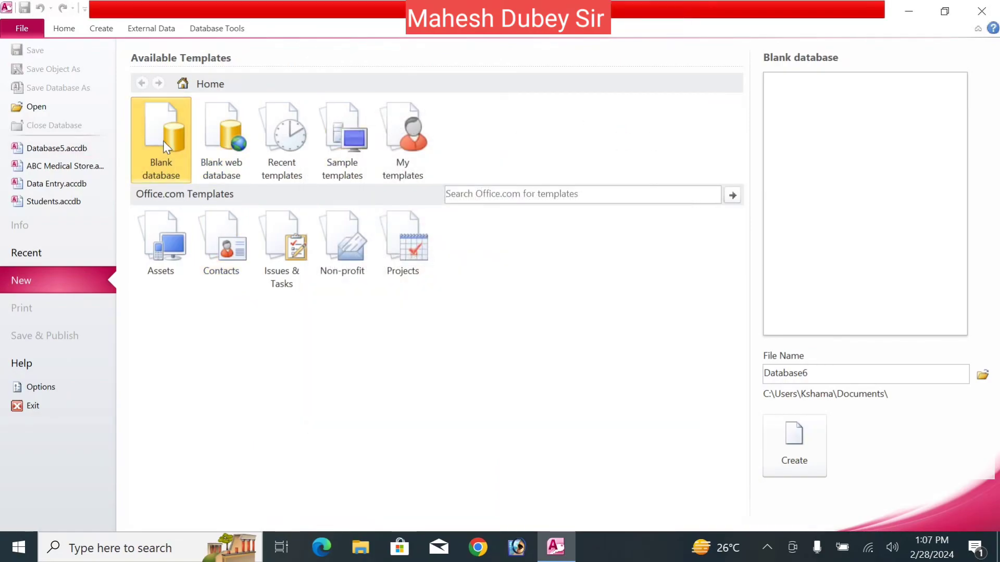
- Create a blank database named Task and close its default empty table
double_click(831, 379)
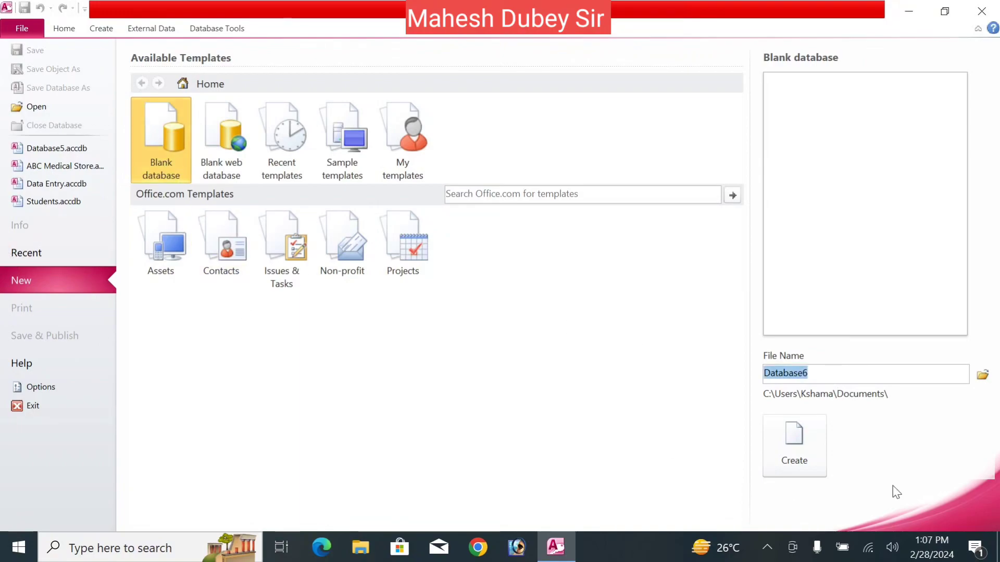
text(Task)
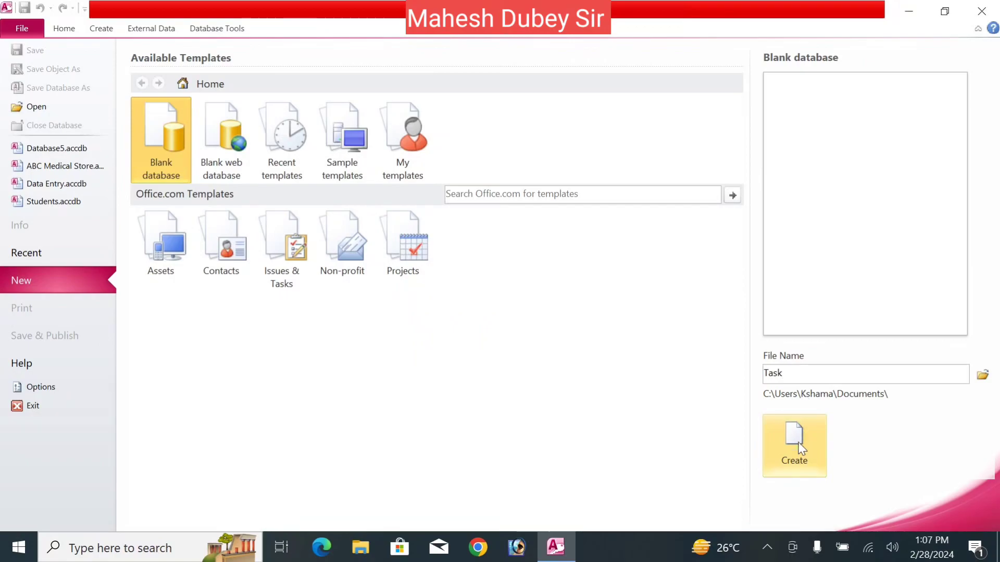
click(795, 460)
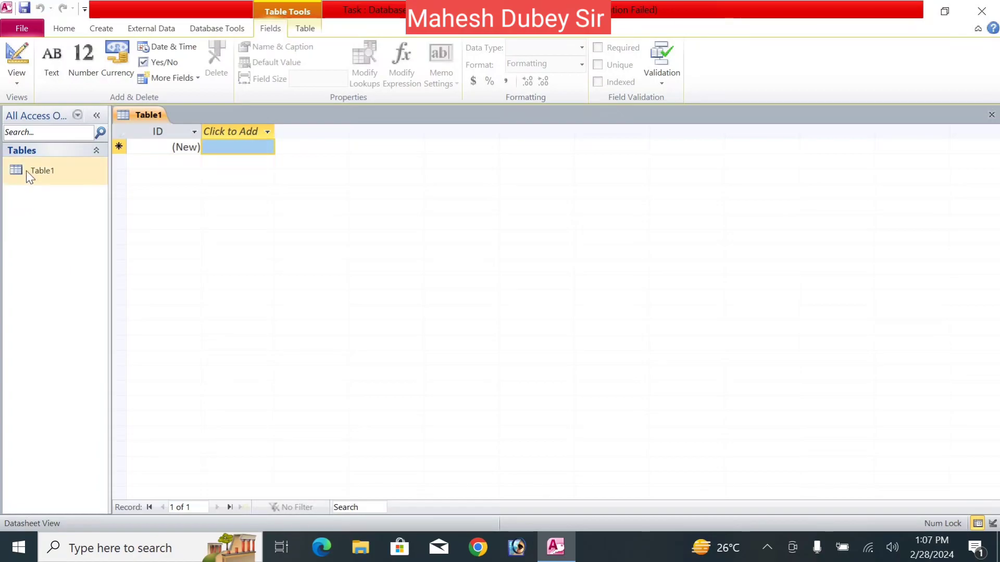
right_click(140, 123)
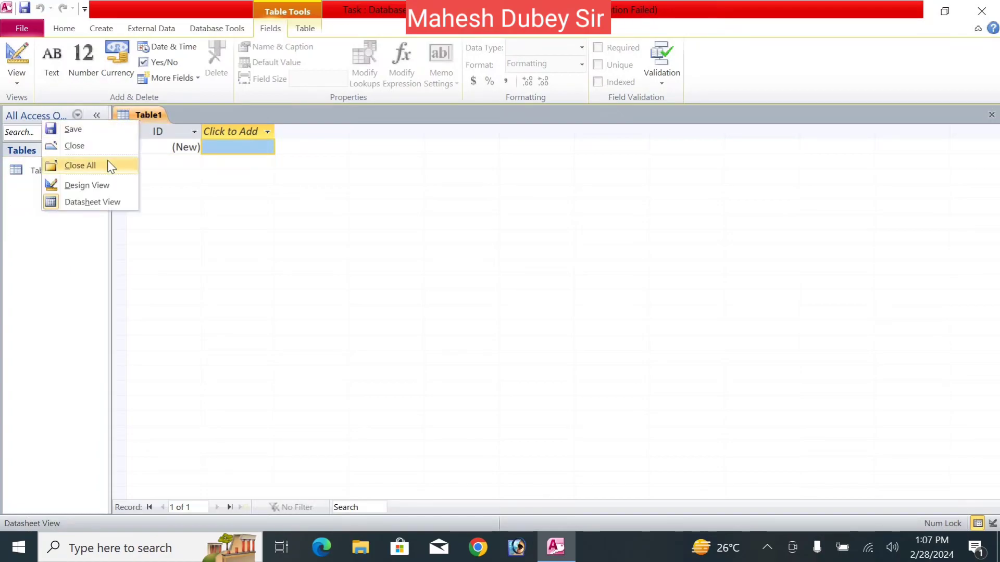
click(109, 145)
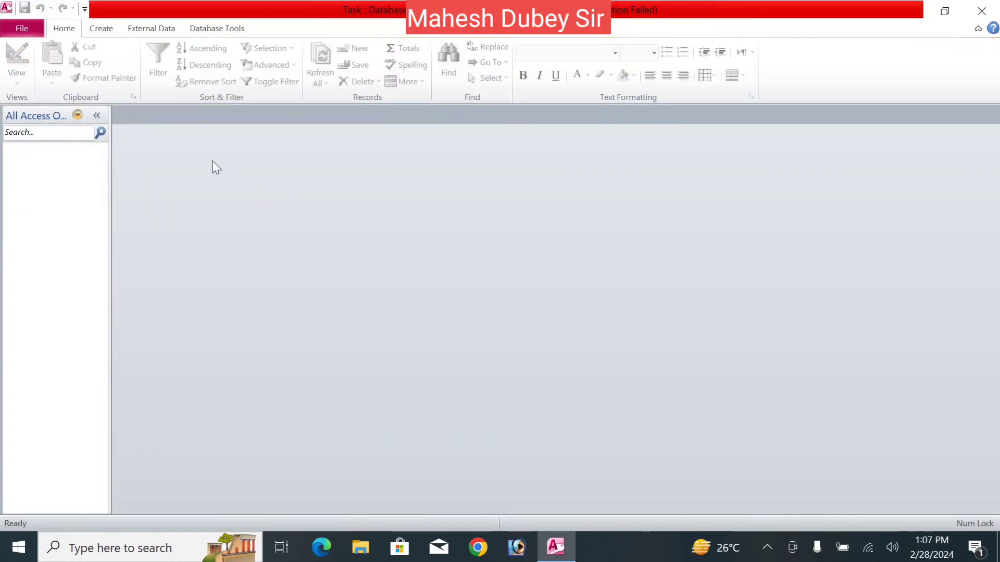
- Add the 2 Right blank form from Application Parts and enable the database's active content
click(101, 29)
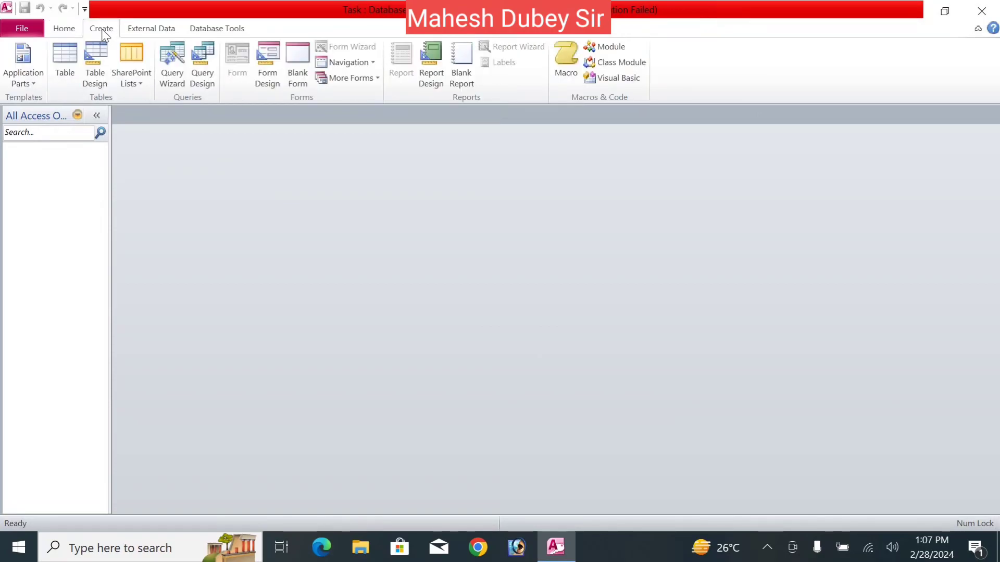
click(36, 76)
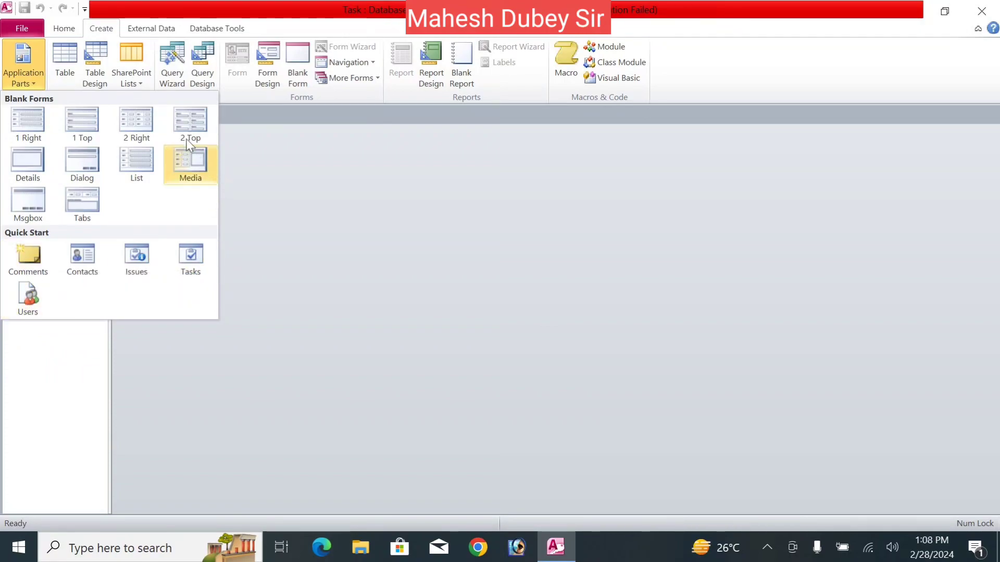
click(138, 121)
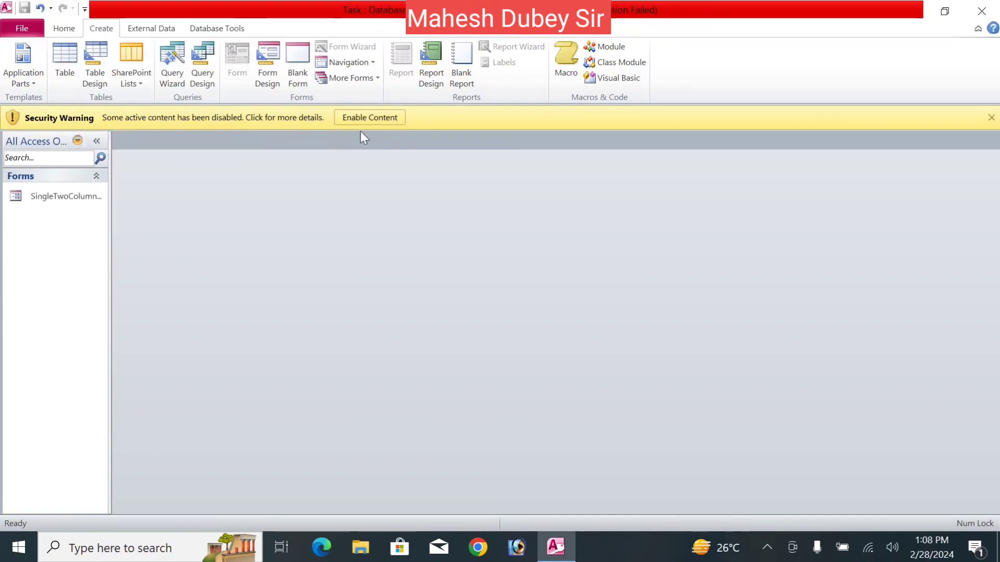
click(369, 118)
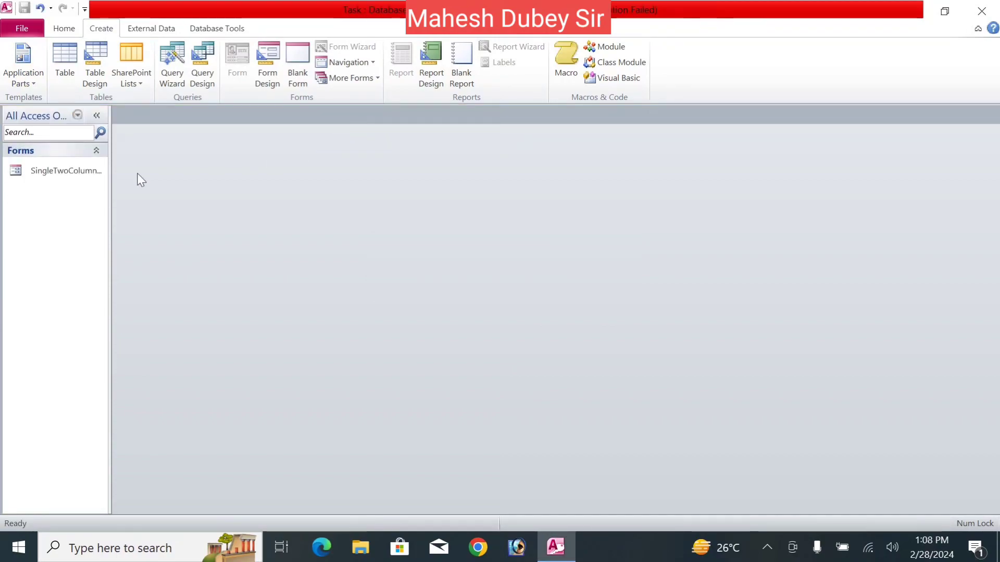
- Examine the added two-column form in Form View and its field controls in Design View, closing it after each look
double_click(70, 170)
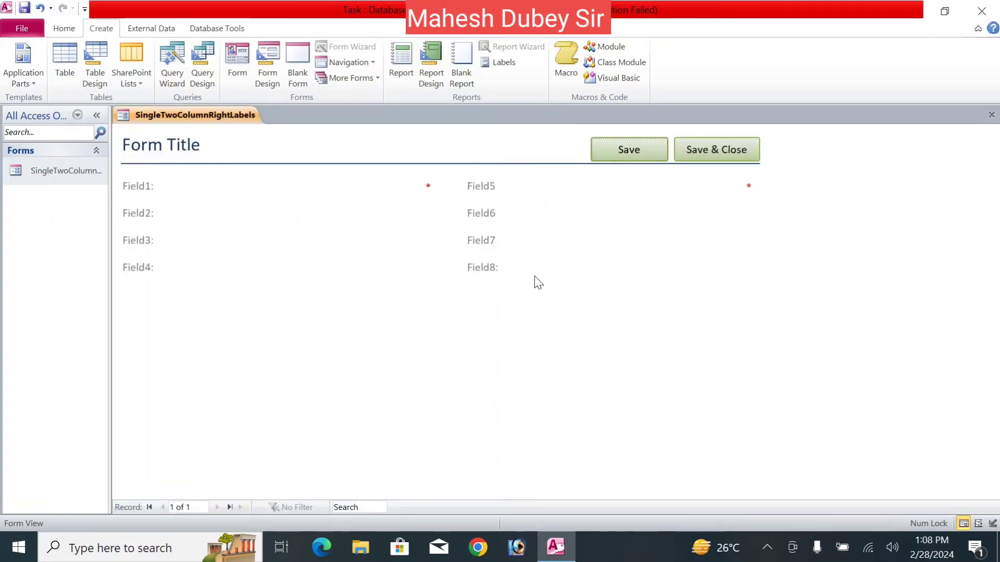
click(717, 151)
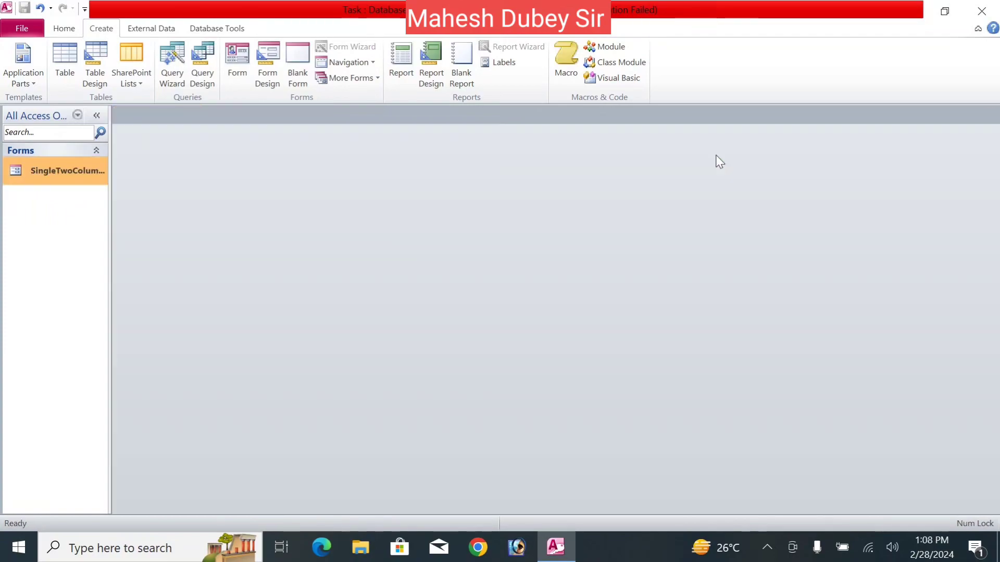
right_click(74, 175)
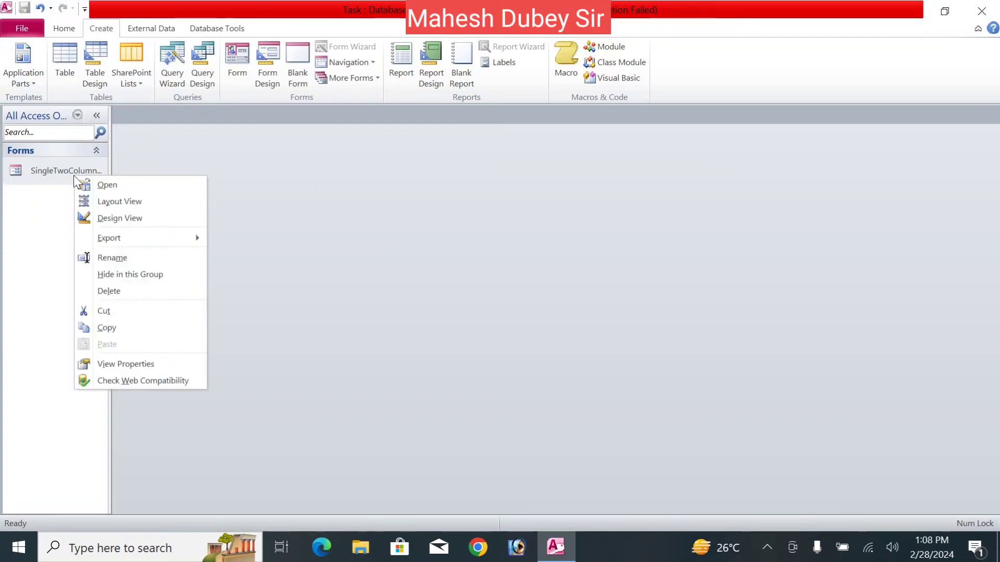
click(119, 218)
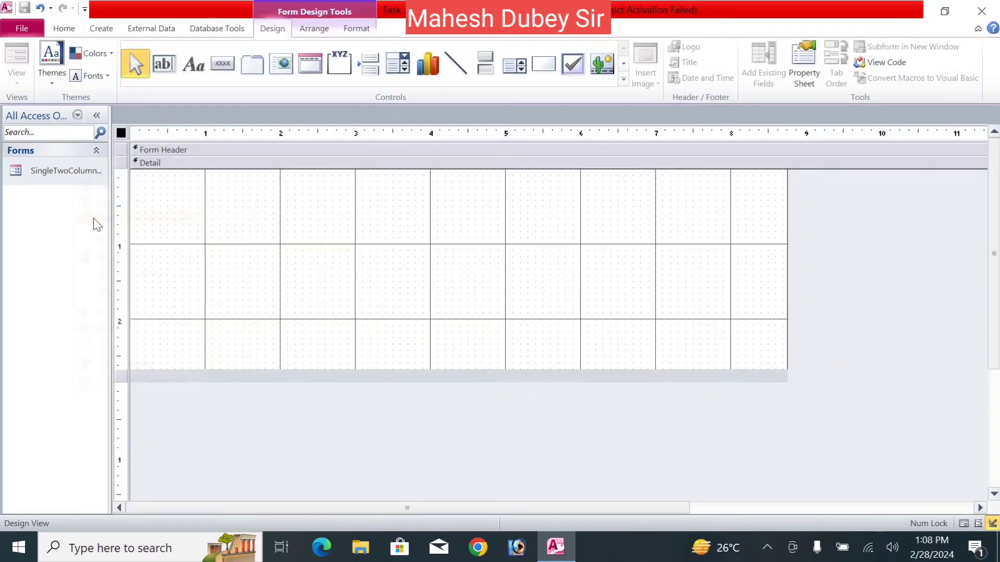
click(179, 234)
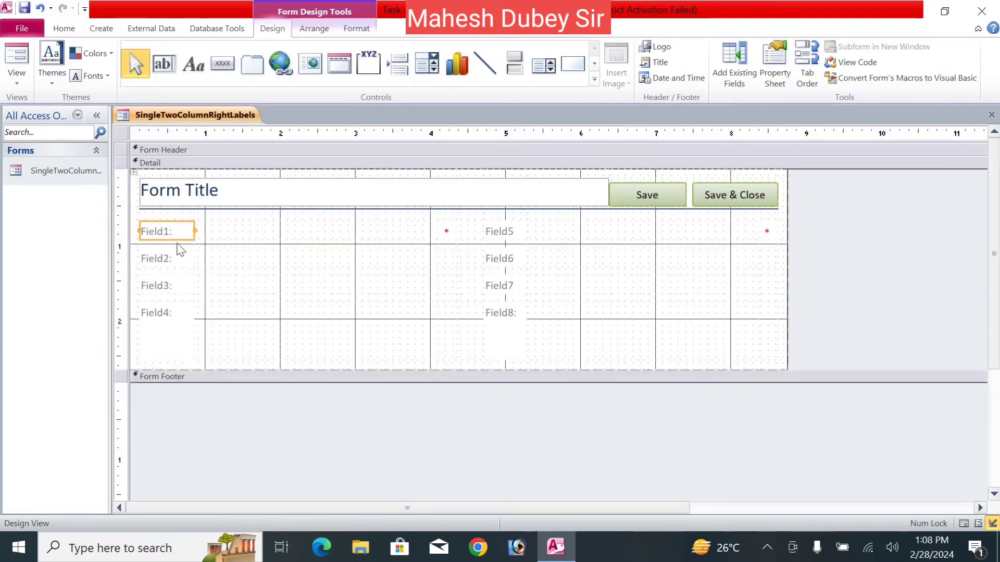
click(170, 266)
click(346, 272)
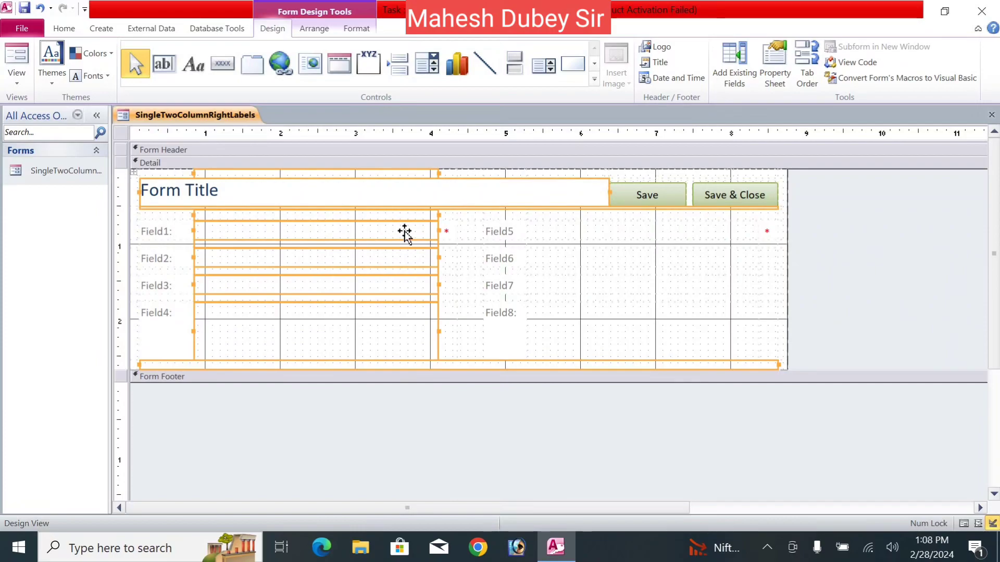
key(ctrl+w)
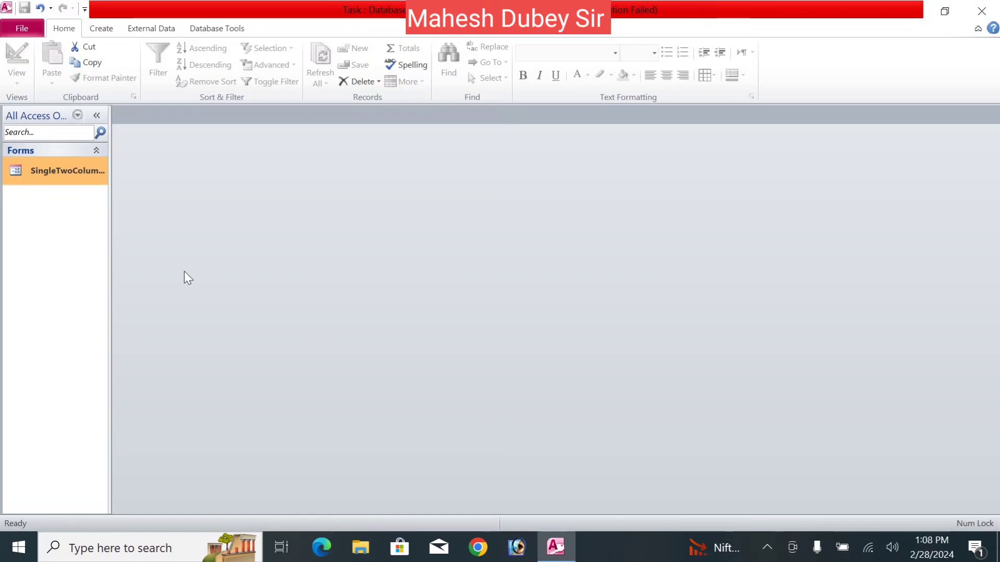
- Close the Task database and reopen Task.accdb from the recent files
click(30, 29)
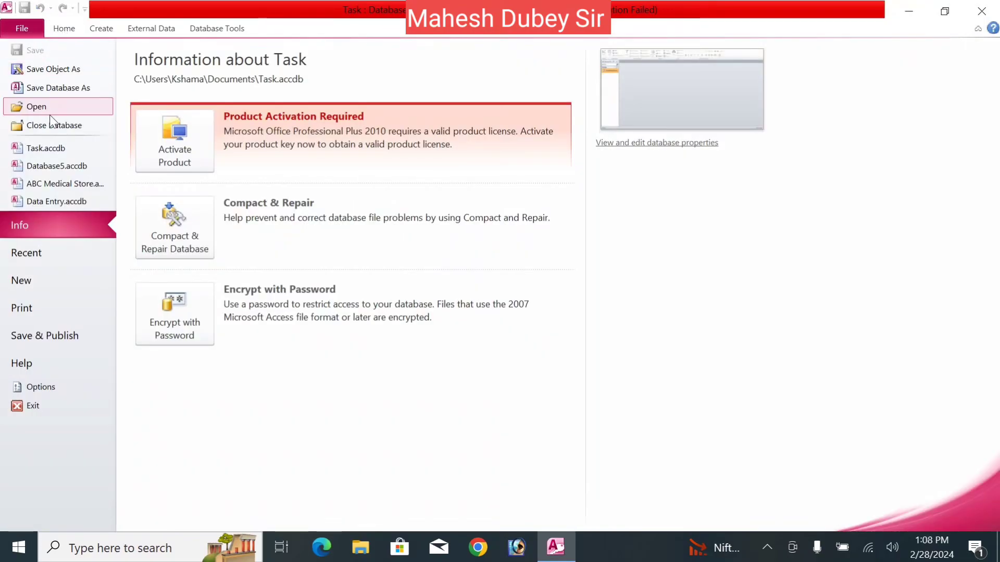
click(47, 123)
click(23, 30)
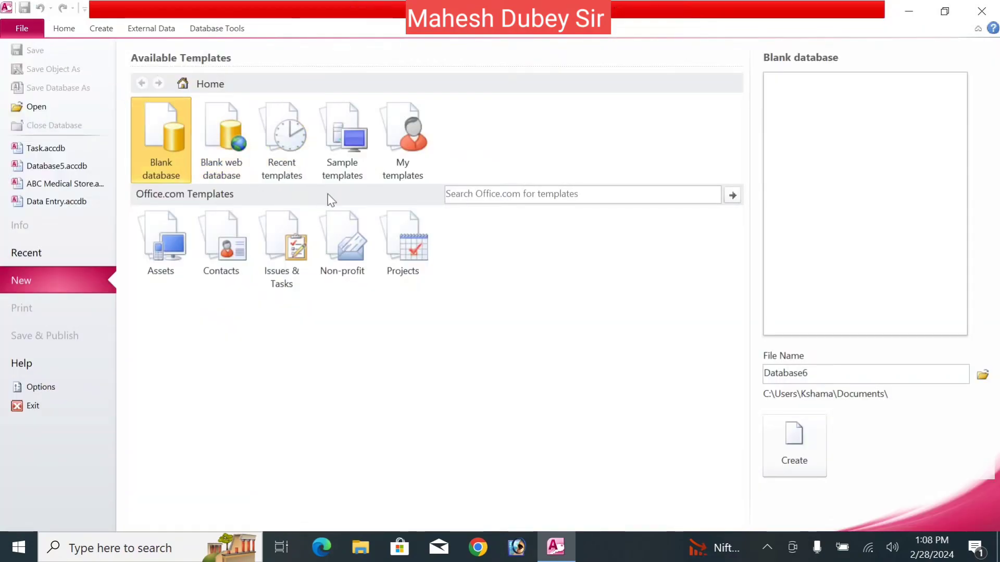
click(64, 150)
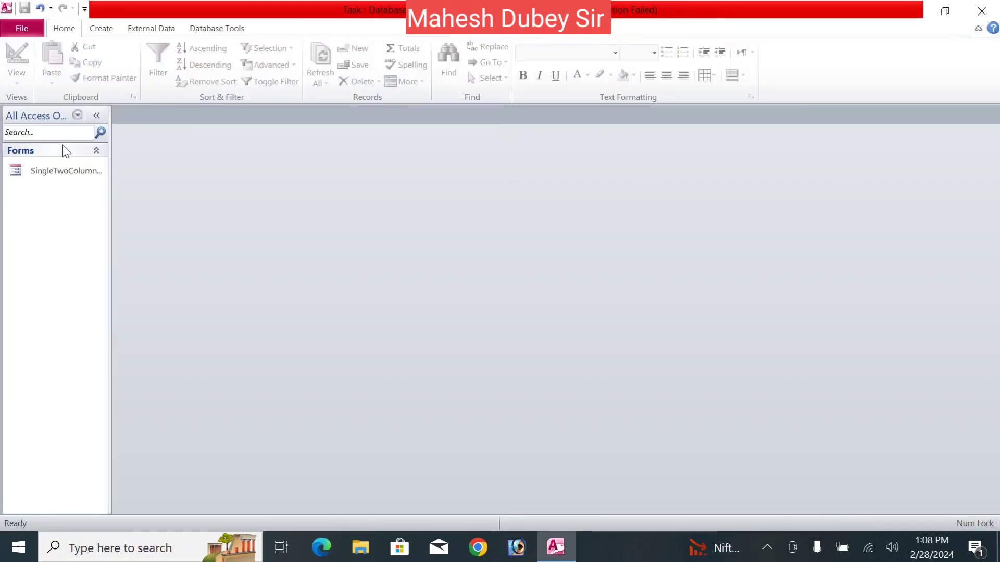
- Delete the two-column form from the database and confirm the deletion
click(73, 168)
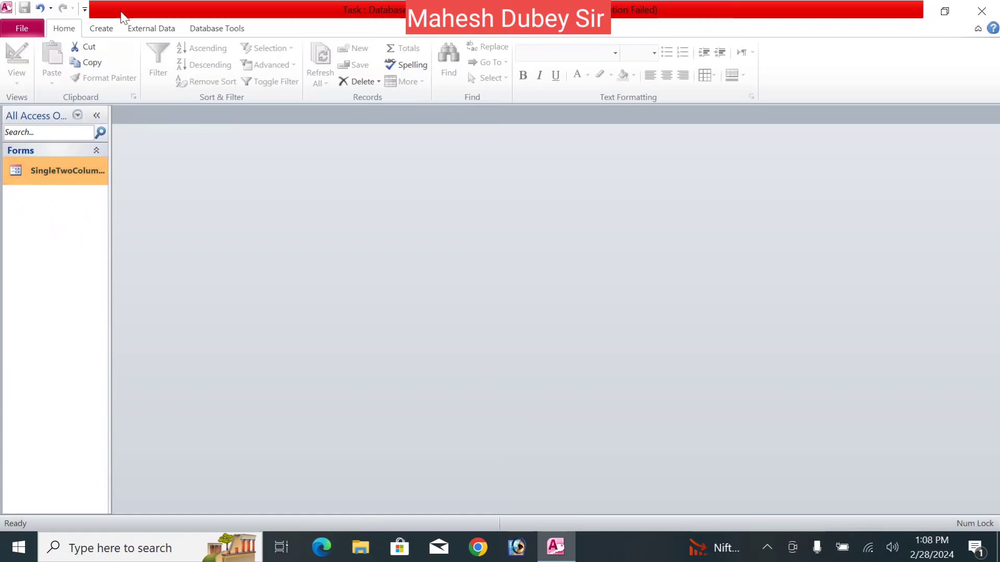
click(100, 29)
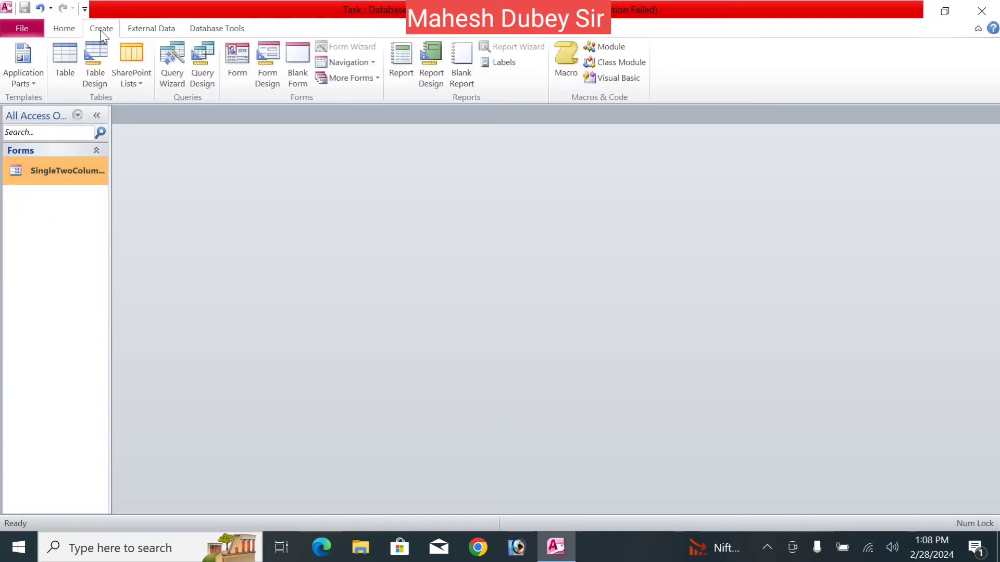
click(36, 83)
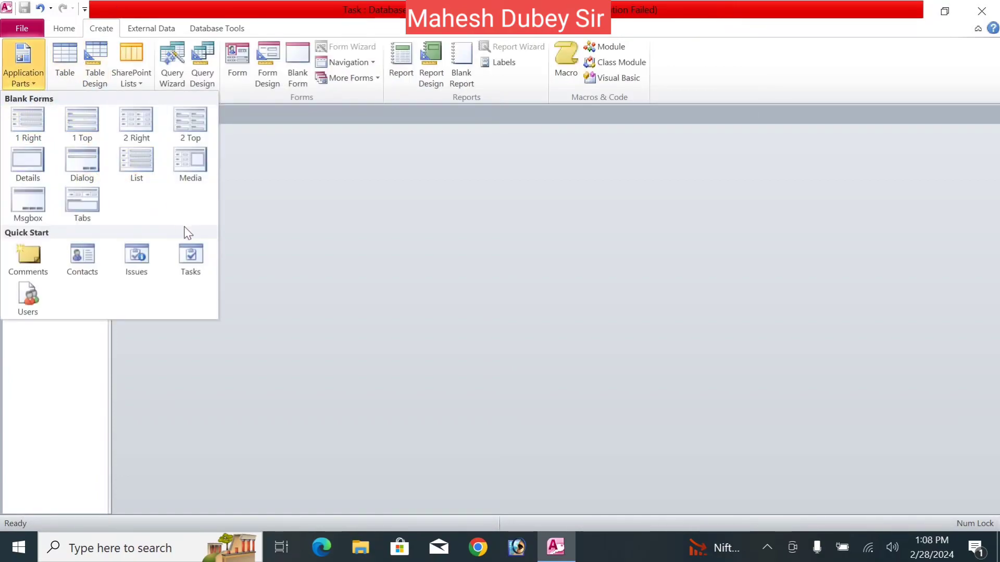
click(339, 255)
key(Delete)
key(Return)
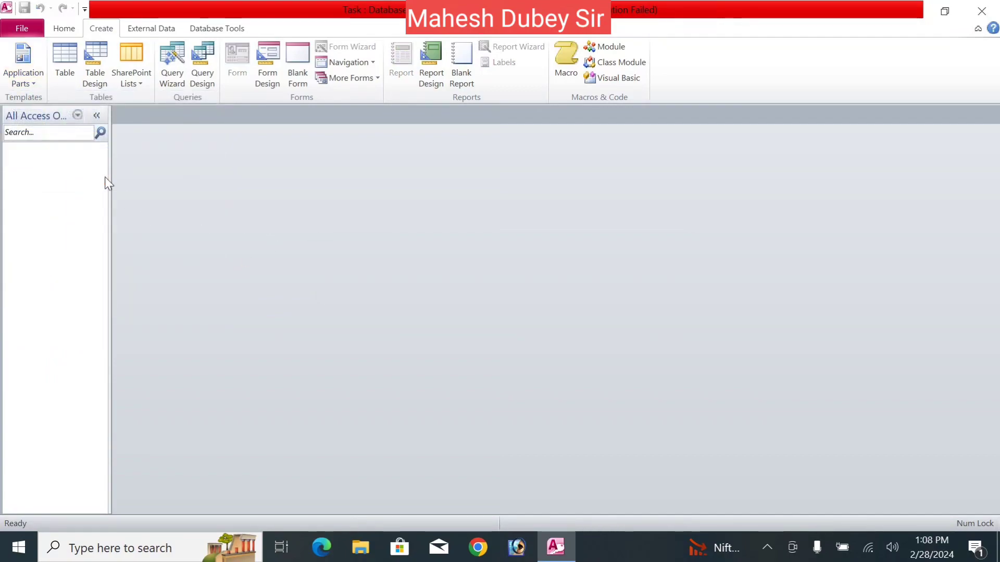
- Add the Tasks Quick Start application part to the database and select its Tasks table
click(35, 83)
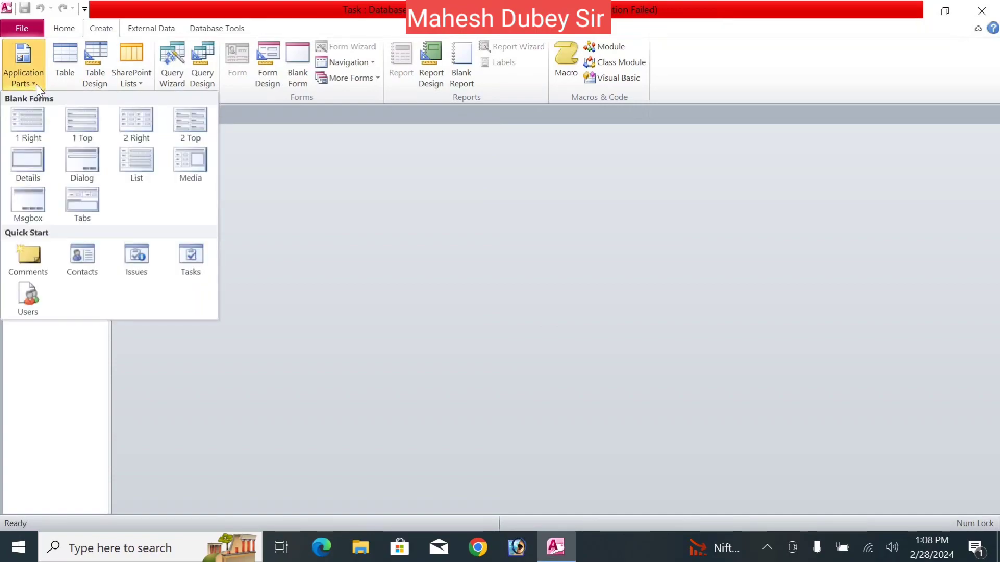
click(190, 255)
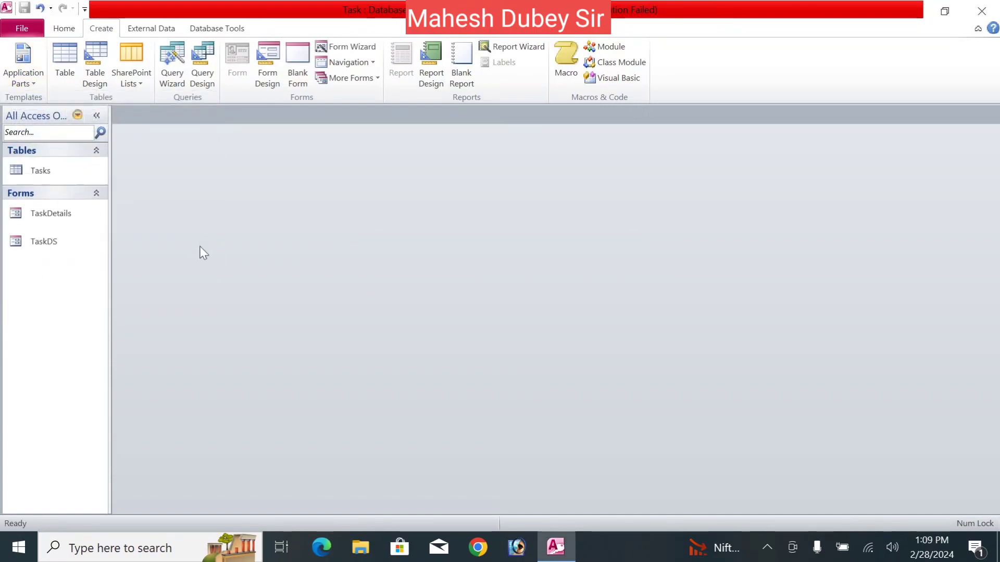
click(58, 165)
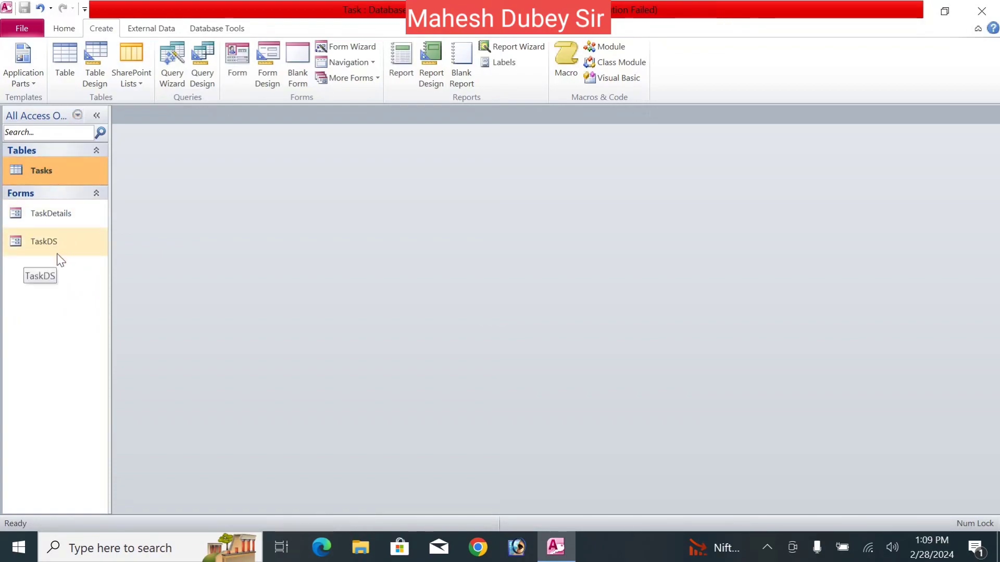
- Open the Tasks table in Datasheet View, try to toggle the Active field of the new record, and close the table
double_click(66, 168)
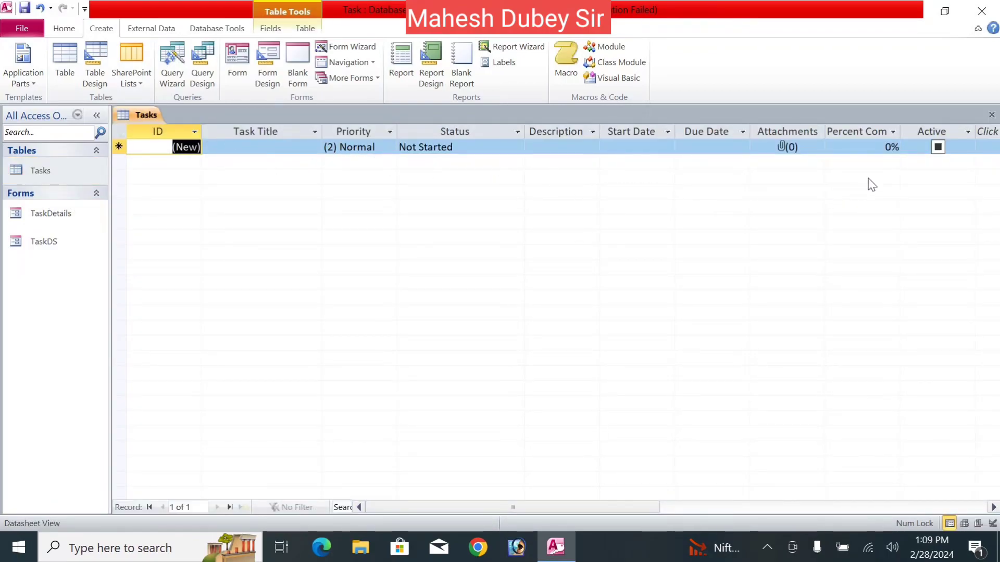
click(942, 151)
click(941, 151)
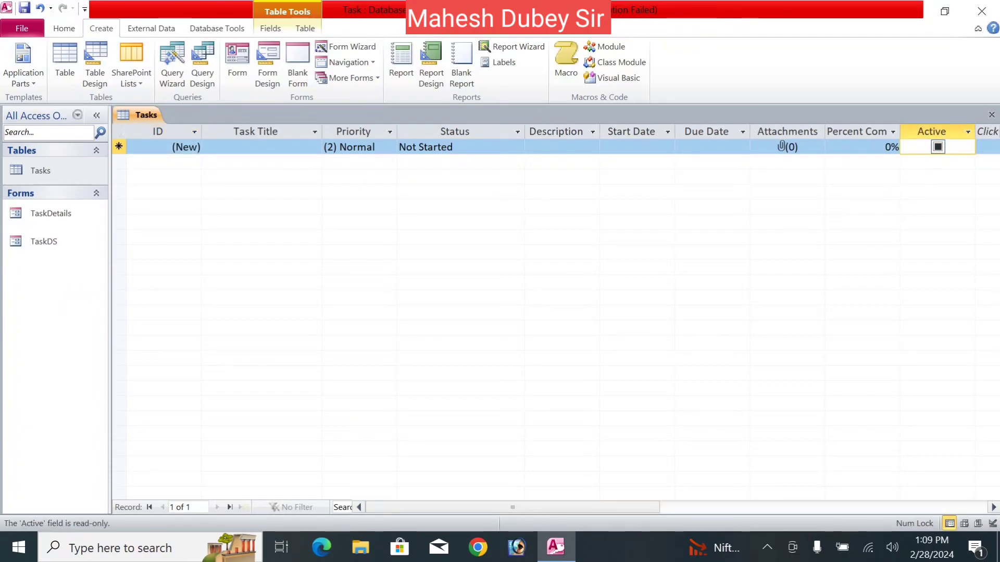
click(992, 115)
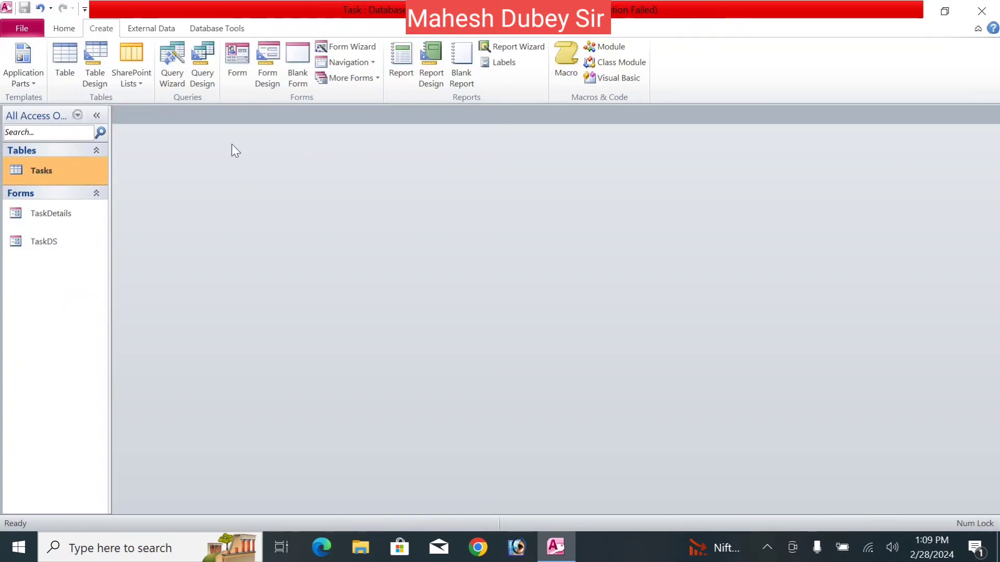
- Open the Tasks table in Design View to examine its field names and data types
right_click(45, 166)
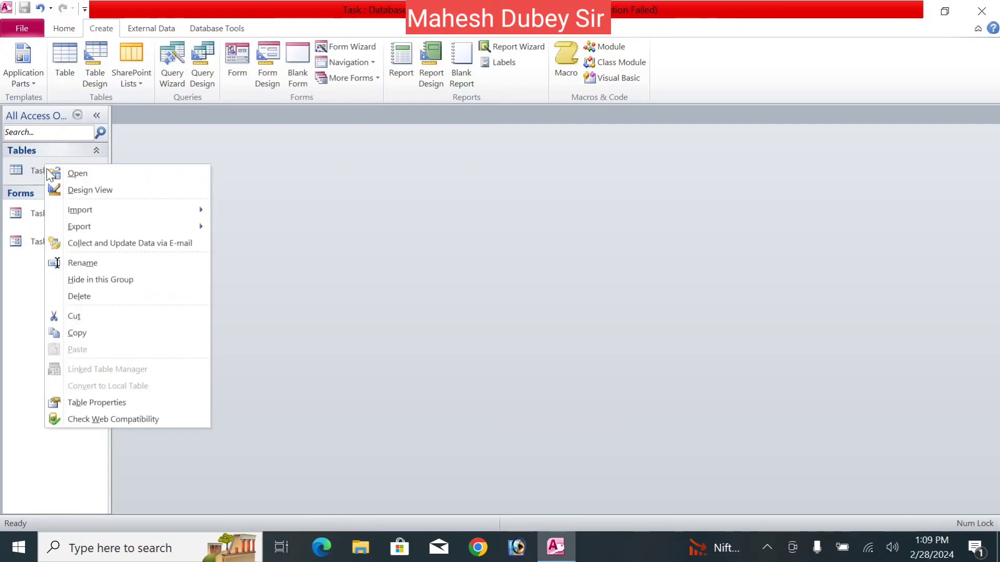
click(72, 191)
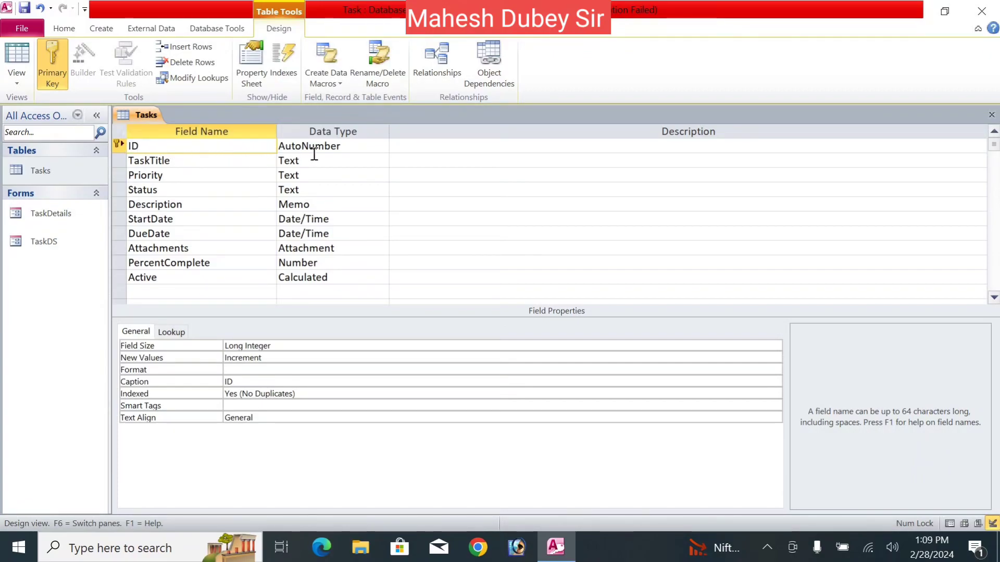
- Examine the TaskTitle, Priority and Active fields of the Tasks table, including Active's calculated expression in the Expression Builder, and close the table
click(193, 168)
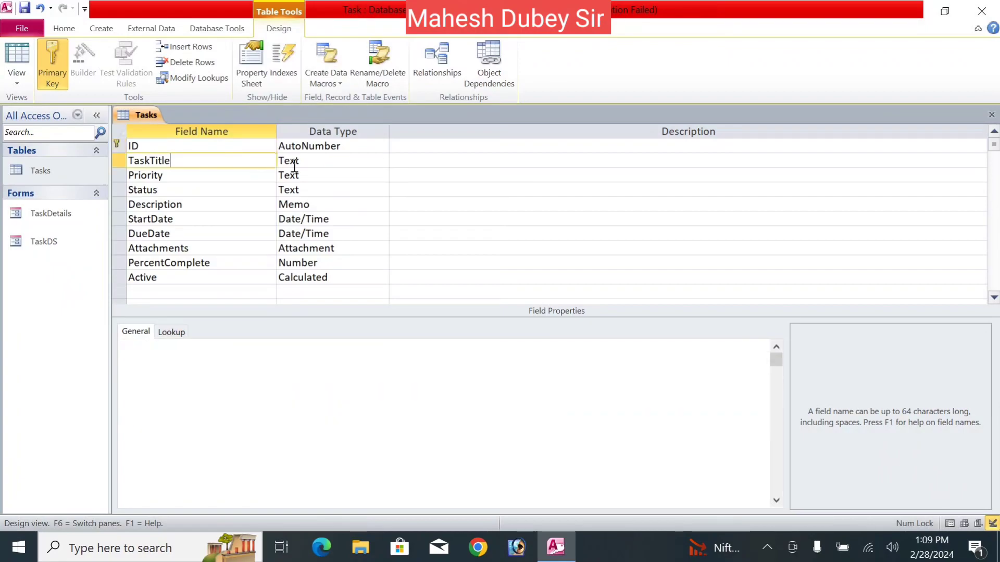
click(198, 176)
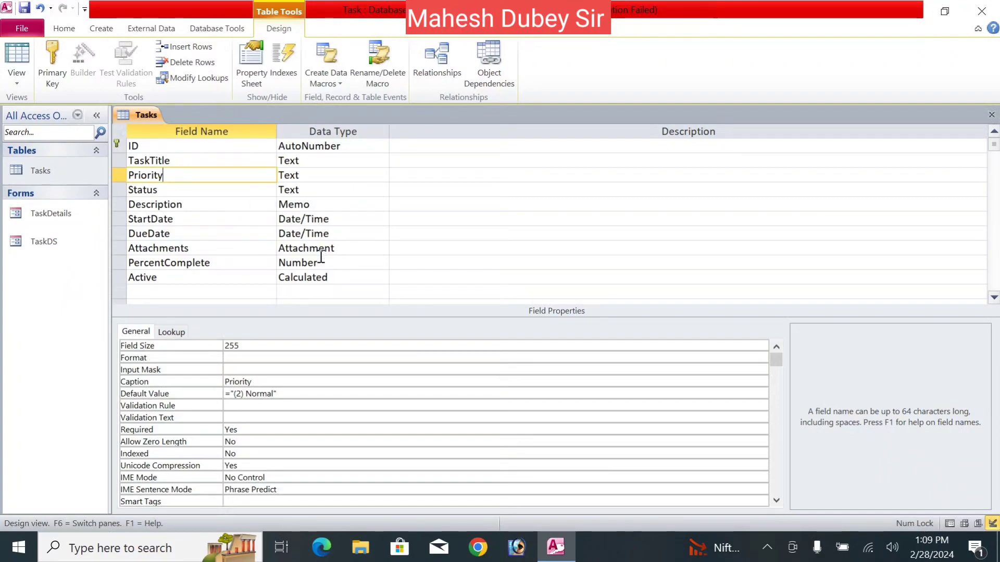
click(313, 277)
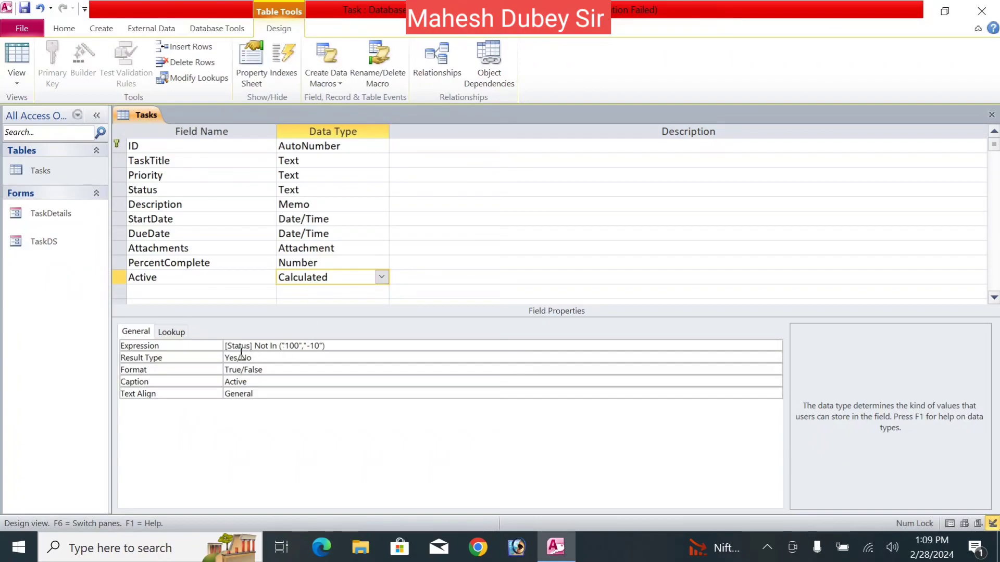
click(273, 346)
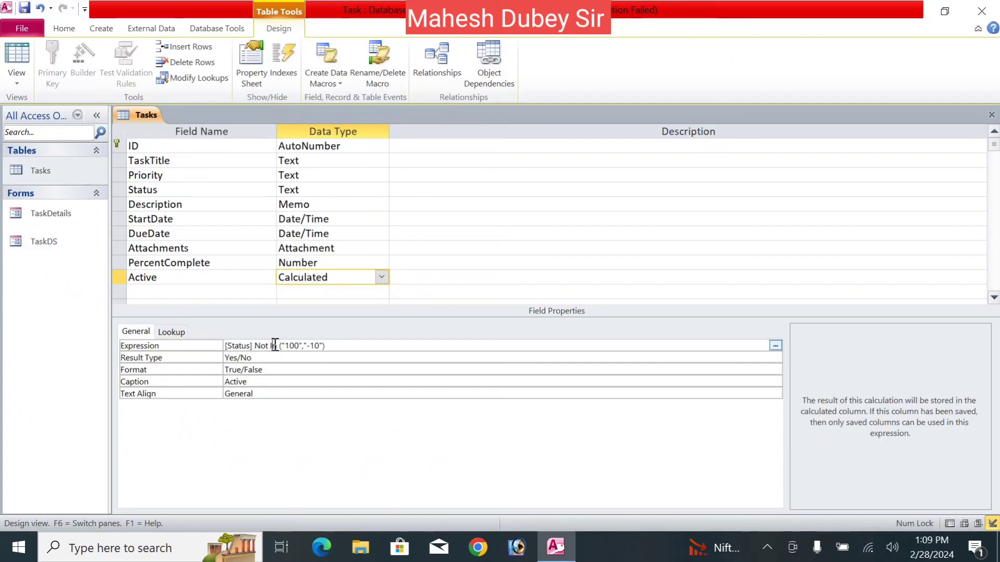
click(776, 345)
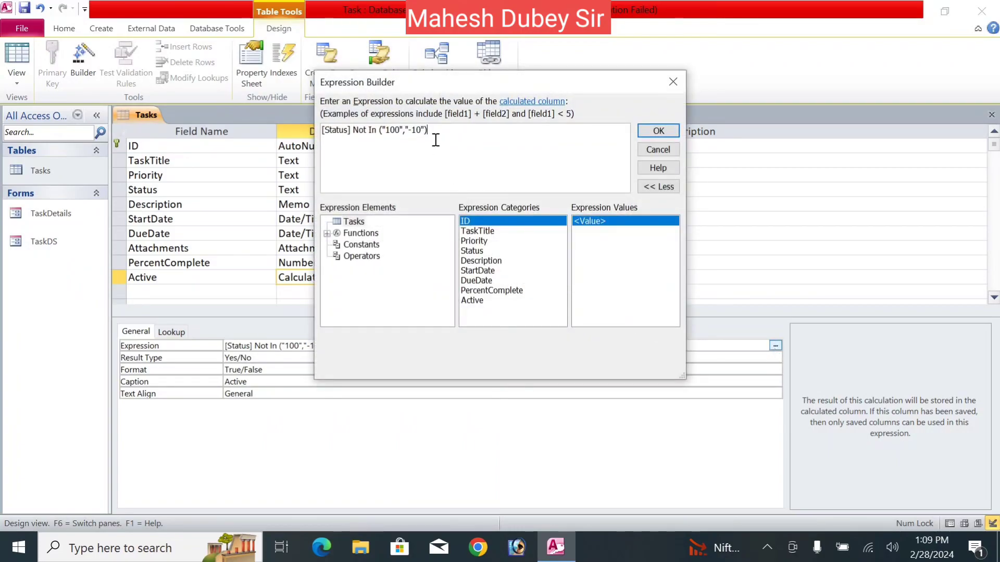
drag(436, 140, 312, 140)
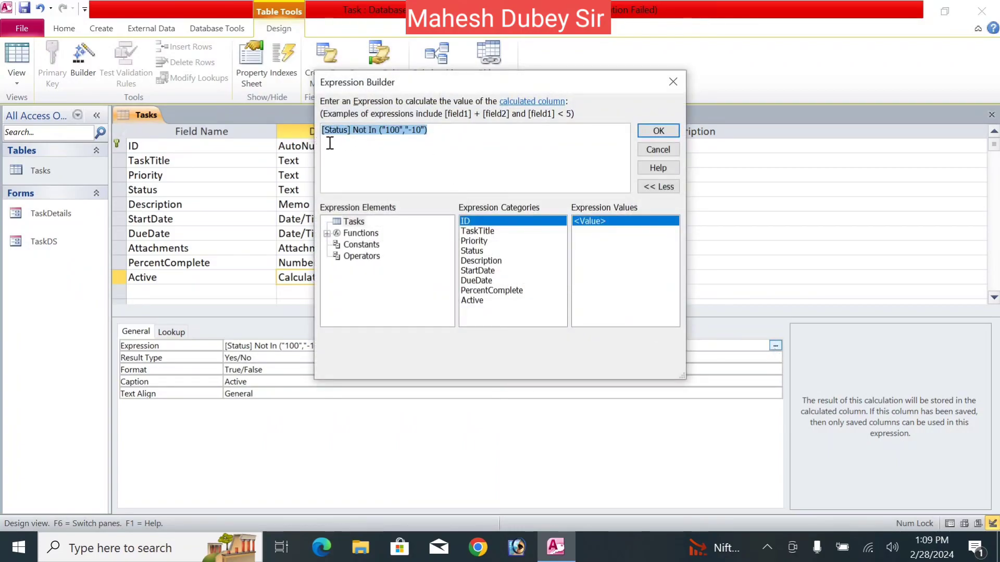
click(369, 152)
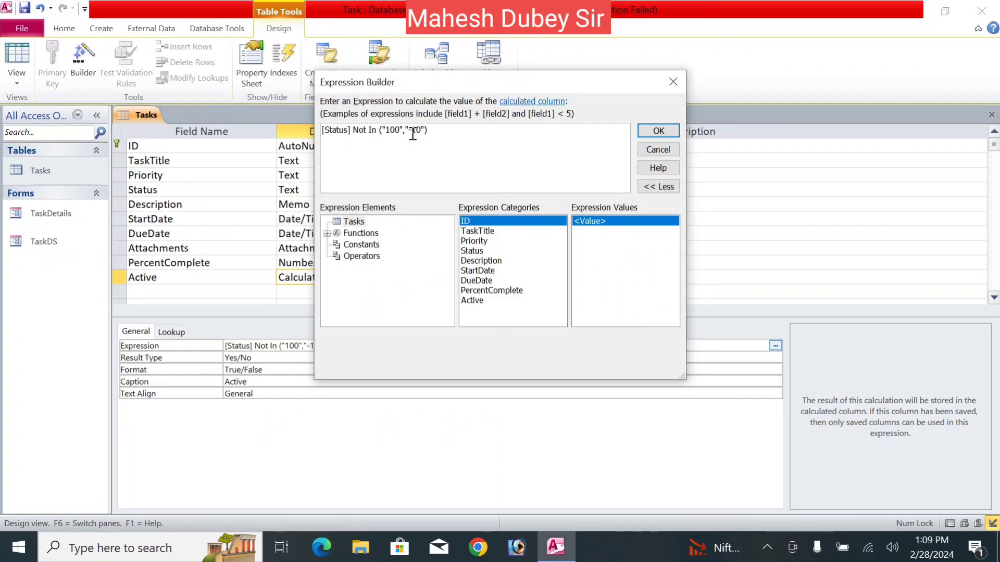
click(671, 131)
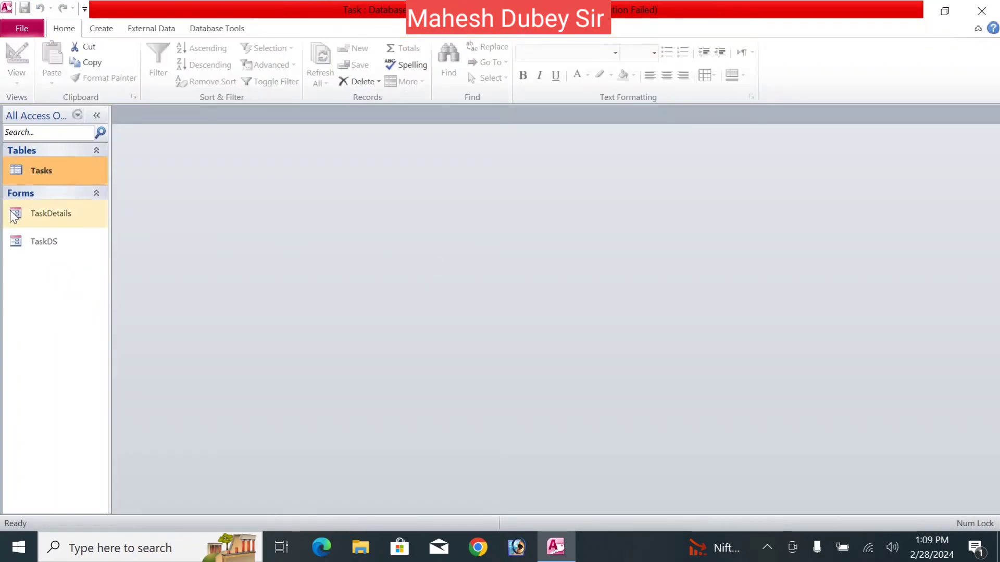
- Open the TaskDetails and TaskDS forms to view their layouts, and close both forms
double_click(14, 215)
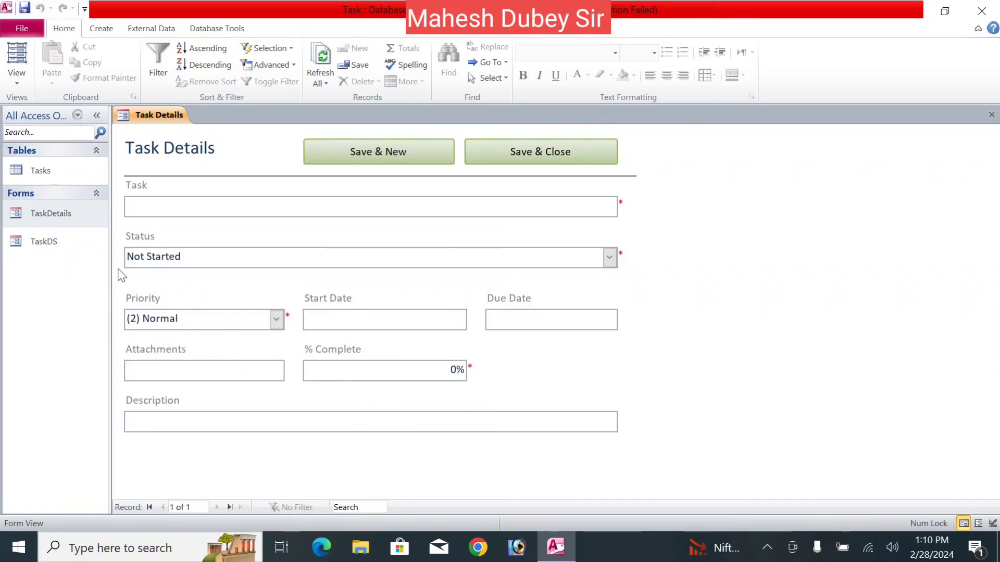
click(86, 241)
double_click(87, 241)
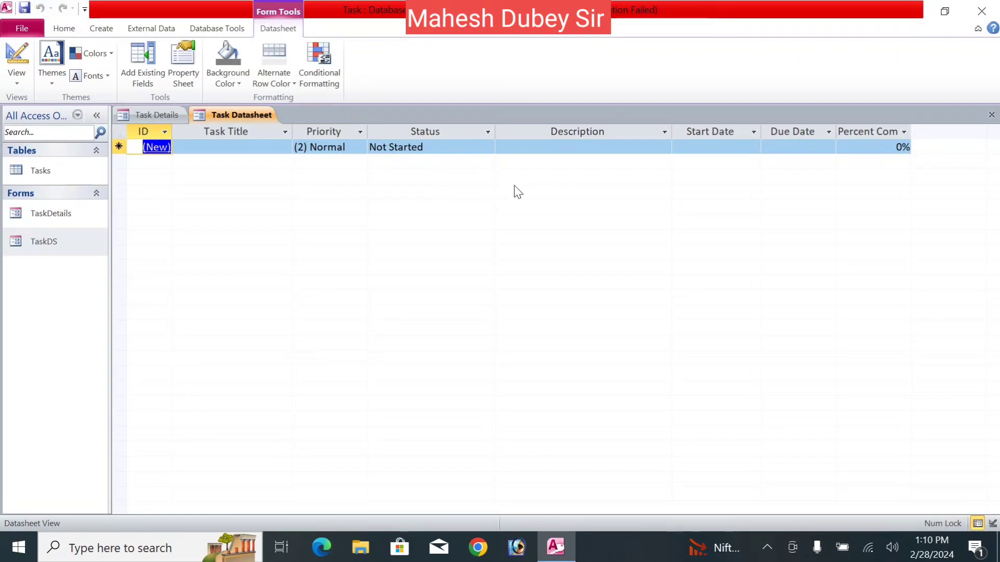
key(ctrl+w)
key(ctrl+w)
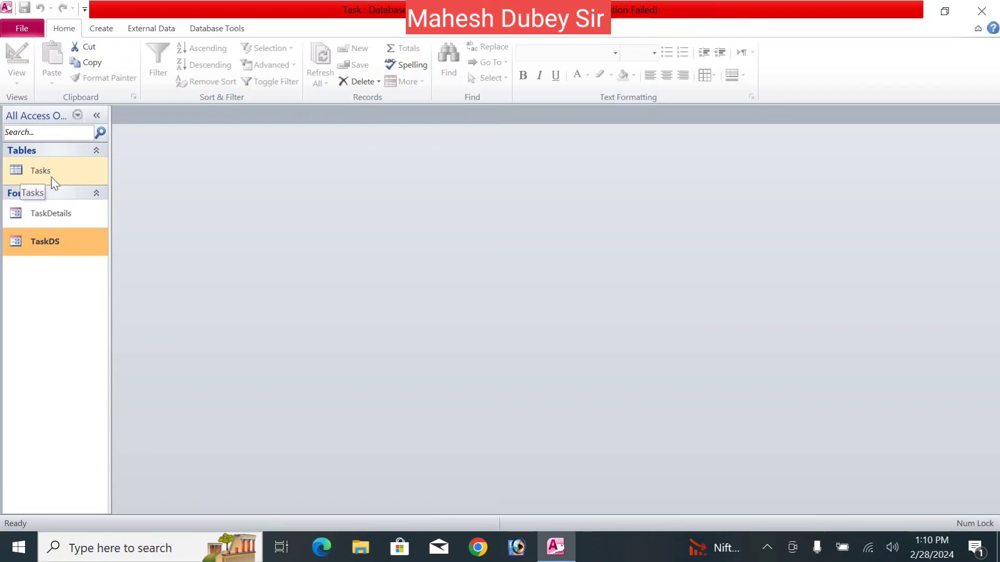
- Open the TaskDetails form, examine the Status and Priority choices and the Attachments and % Complete fields, and close the form
double_click(46, 221)
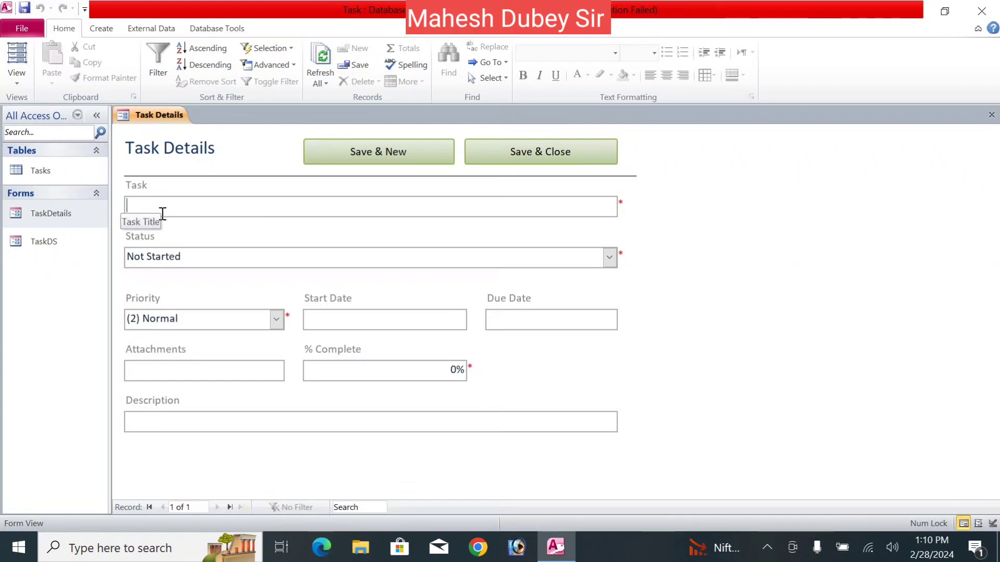
click(608, 258)
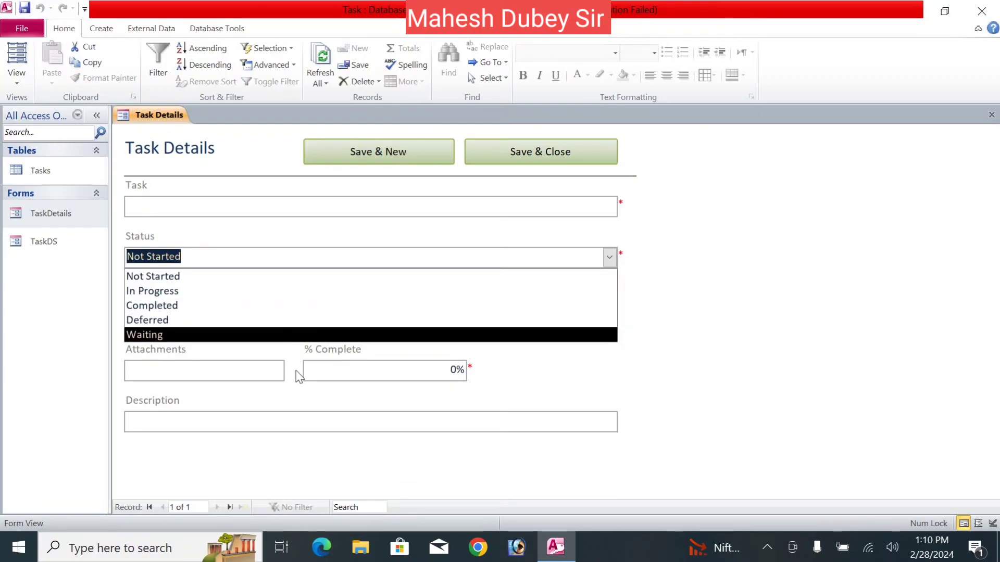
click(617, 358)
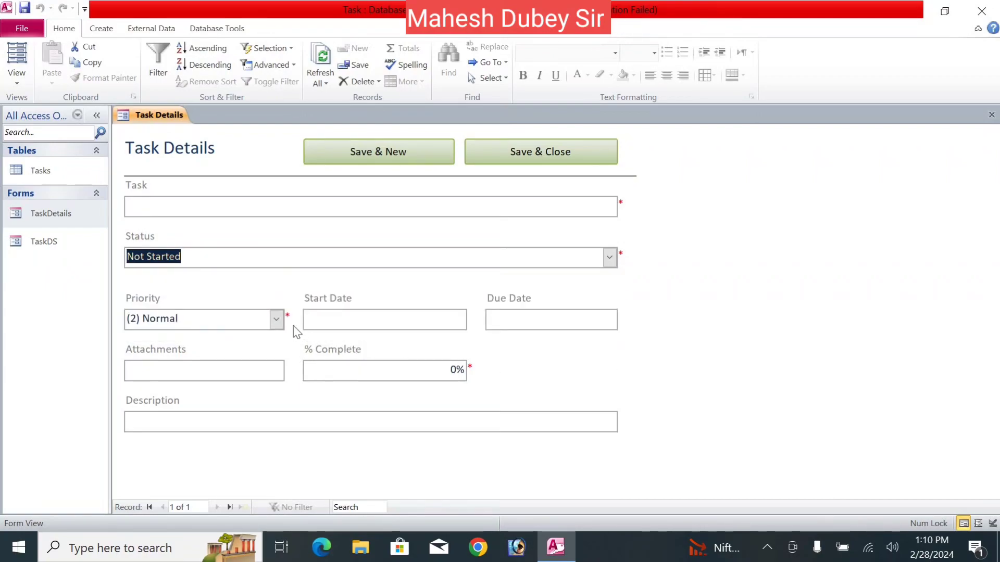
click(276, 318)
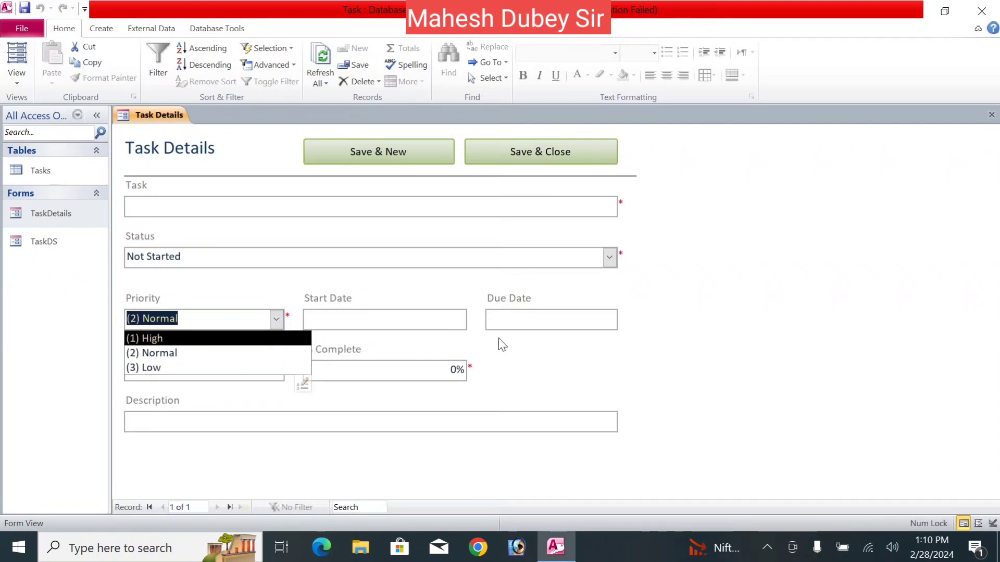
click(529, 335)
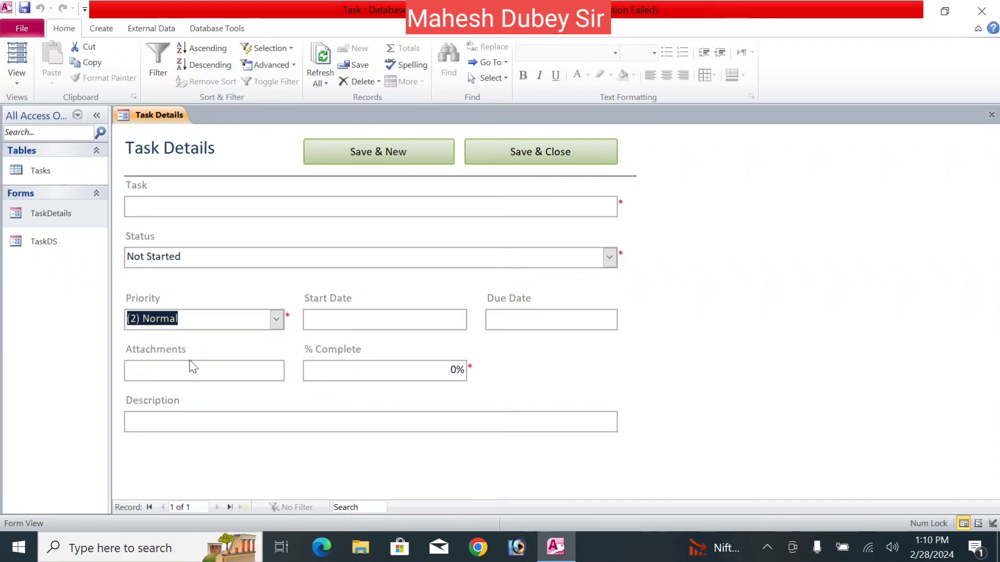
click(210, 374)
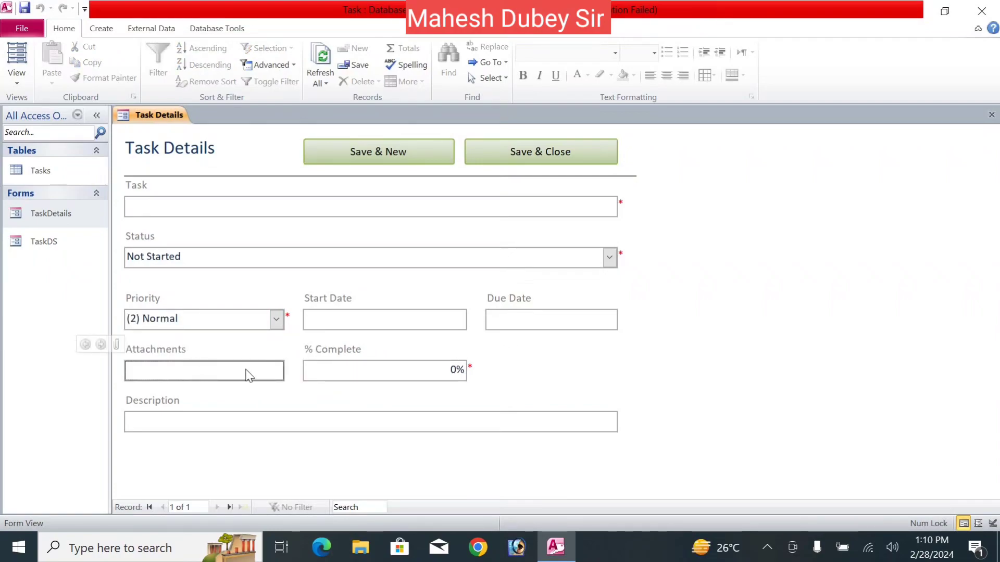
click(370, 364)
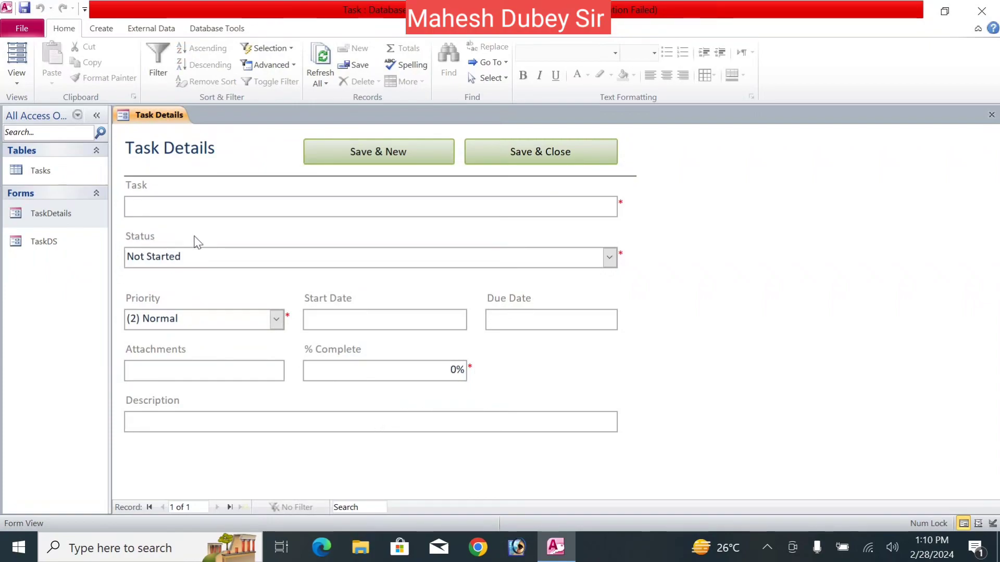
key(ctrl+w)
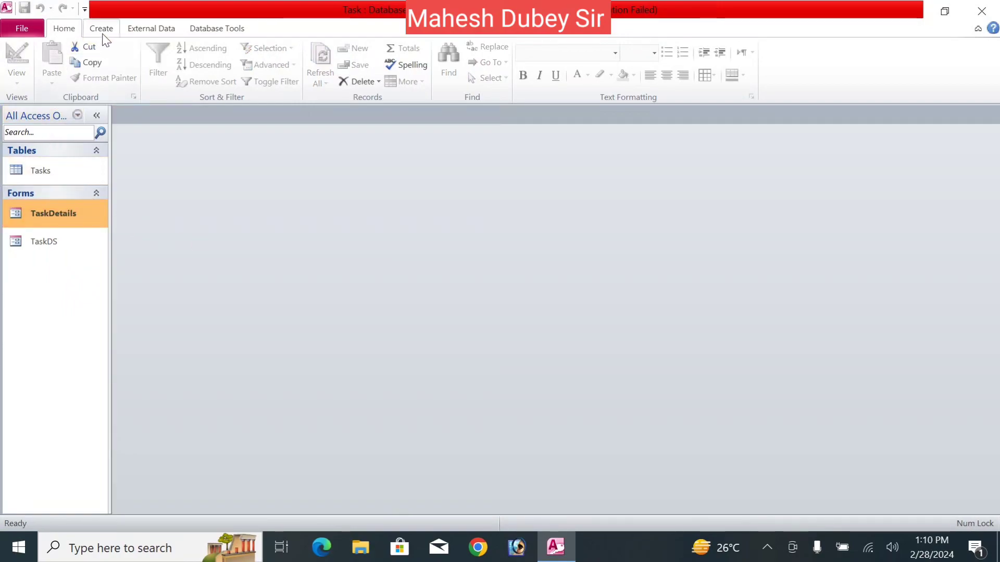
- Open the Tasks table in Design View as a reference and create a new blank table in Design View
right_click(28, 169)
click(59, 196)
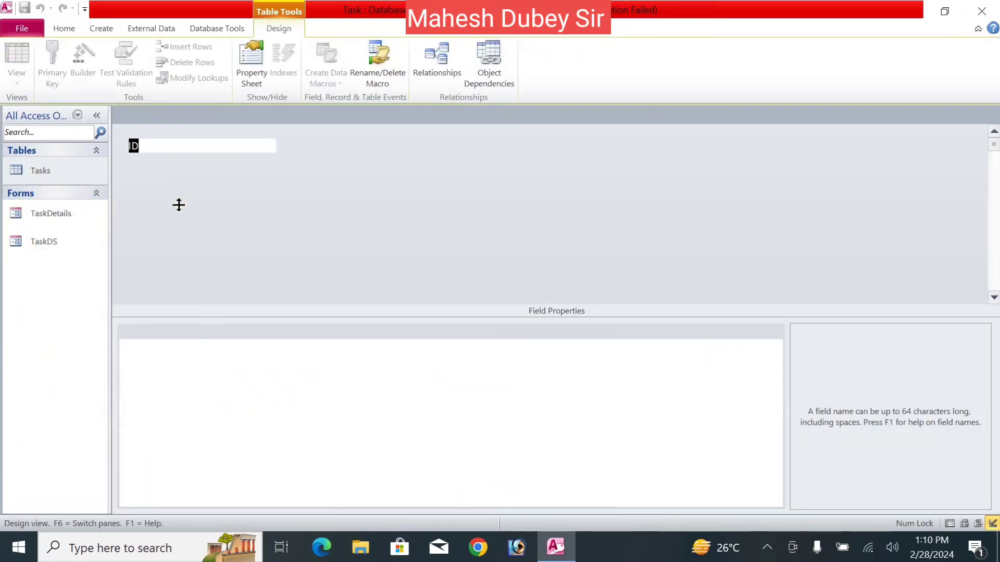
click(97, 32)
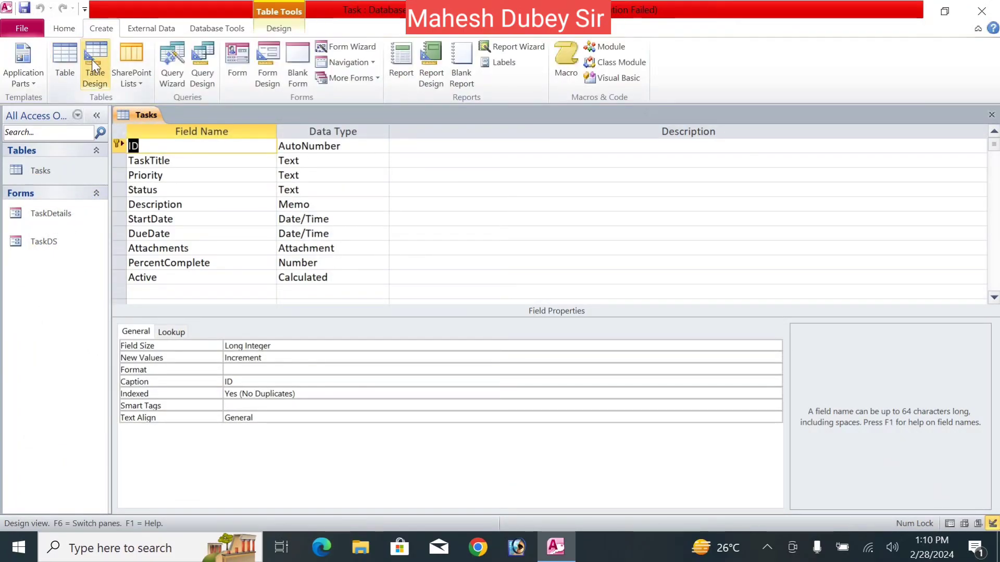
click(92, 59)
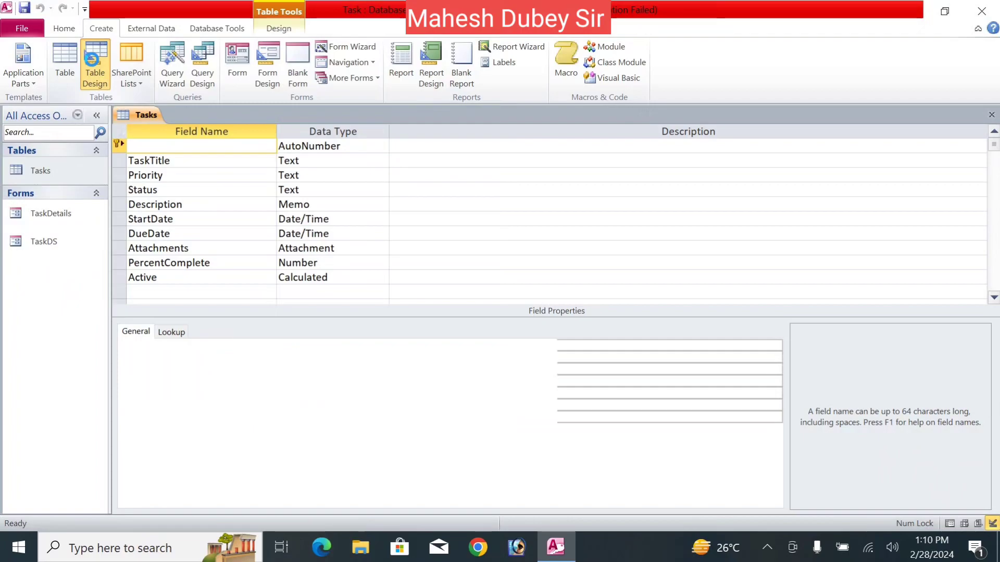
click(138, 116)
click(194, 114)
- Add an ID field with the AutoNumber data type to the new table and make it the primary key
text(ID)
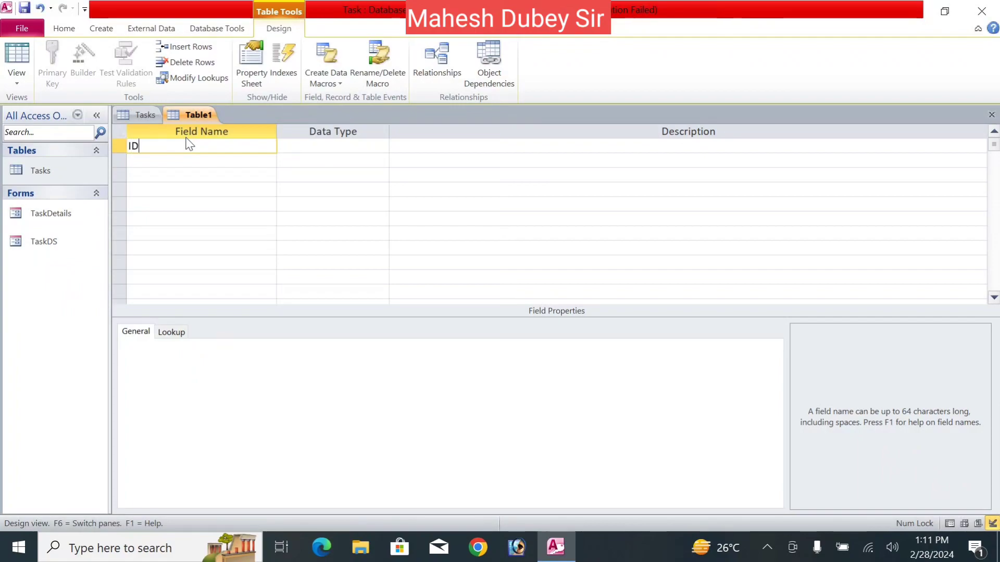
key(Tab)
text(a)
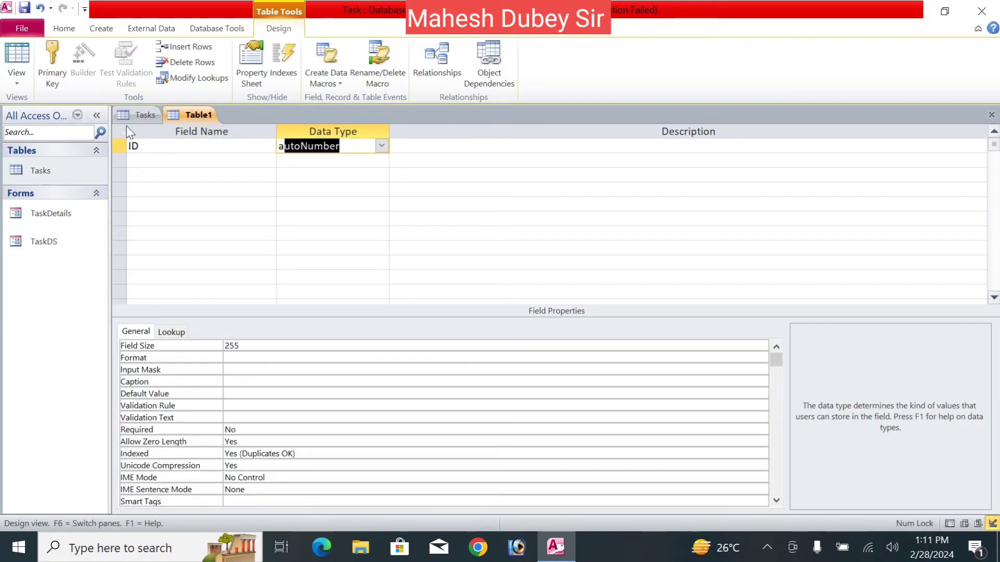
click(178, 143)
key(Tab)
key(Tab)
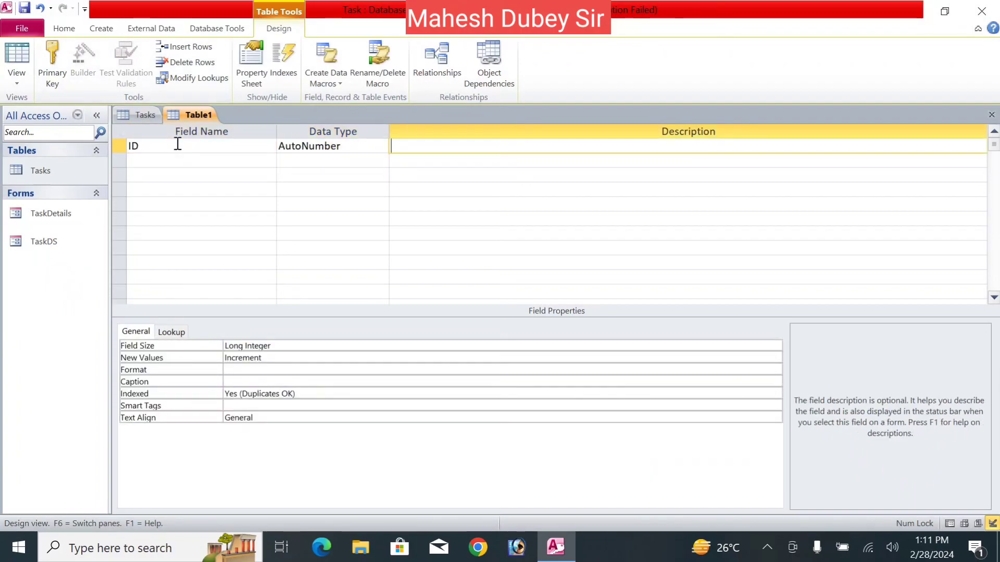
click(52, 74)
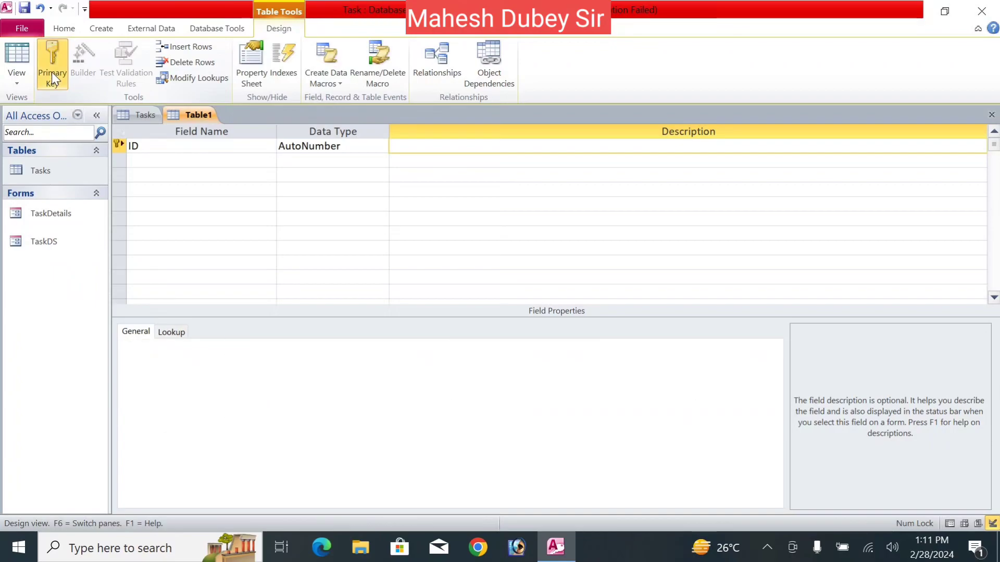
key(Tab)
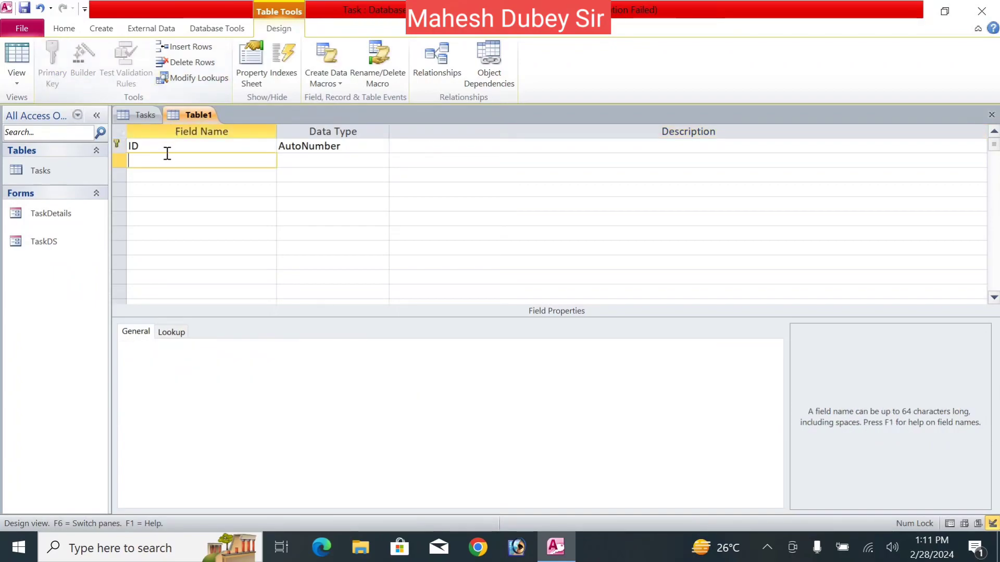
- Add a Task Title field with the Text data type to the new table, checking it against the design of the Tasks table
click(141, 115)
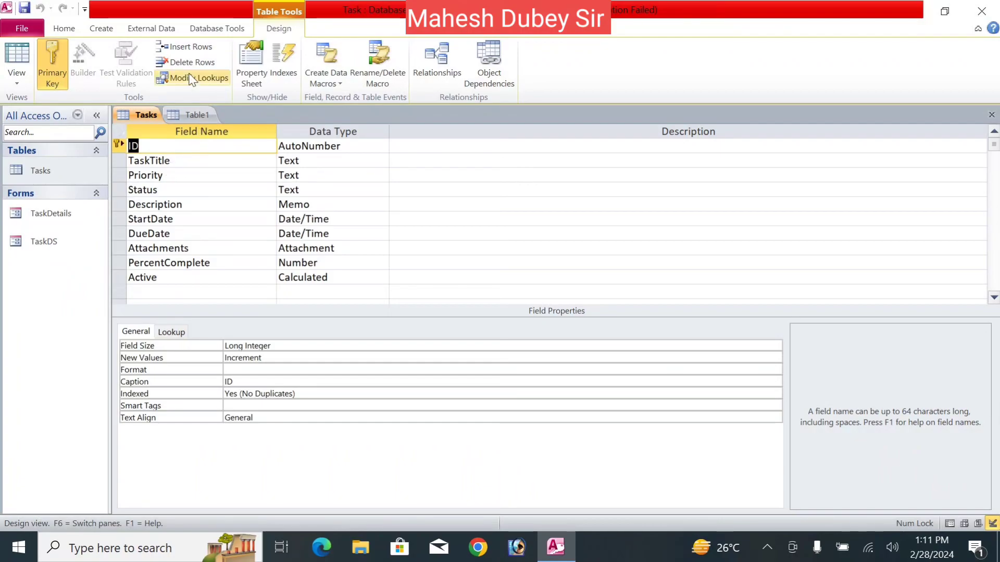
click(195, 115)
text(Task Title)
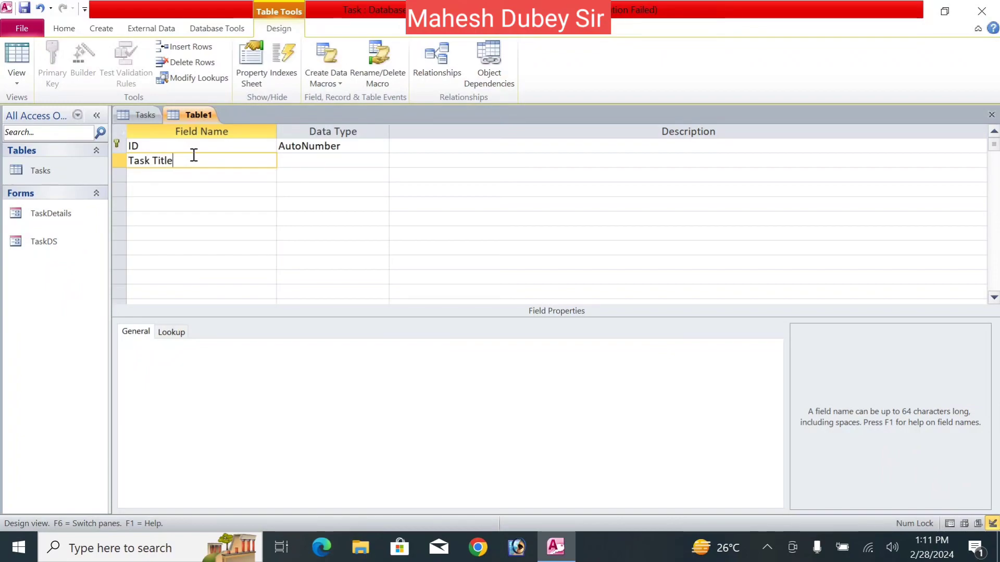
key(Tab)
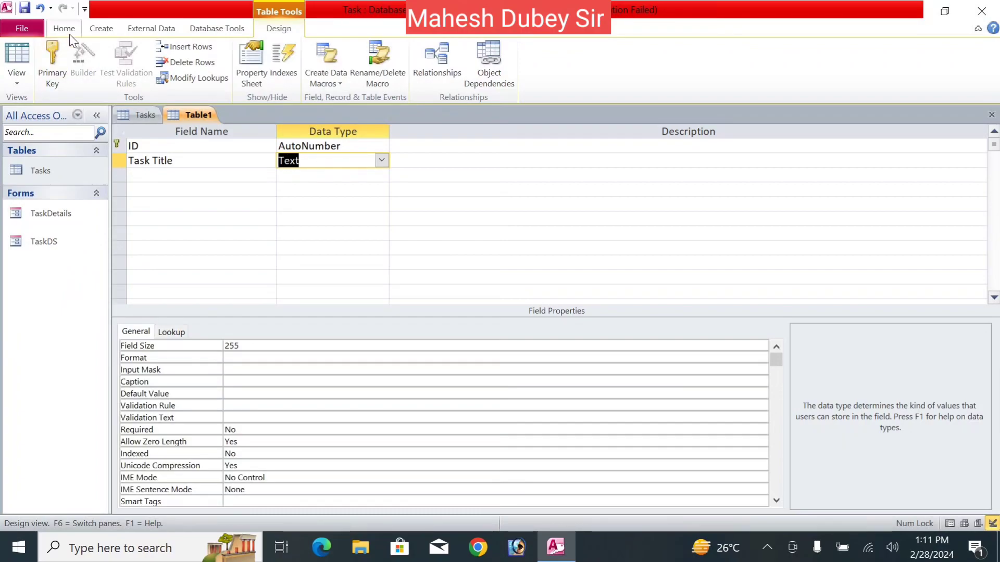
click(145, 116)
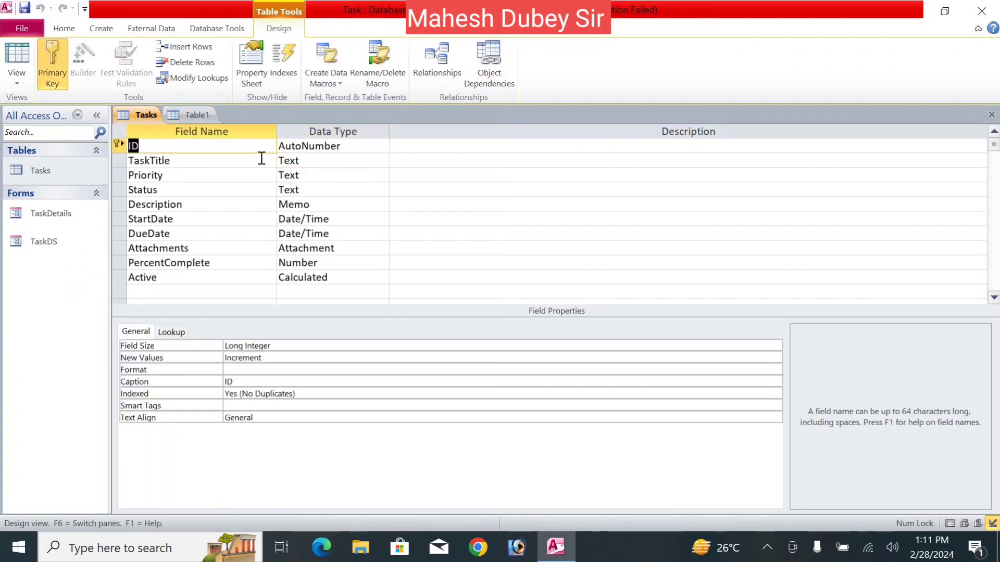
click(309, 163)
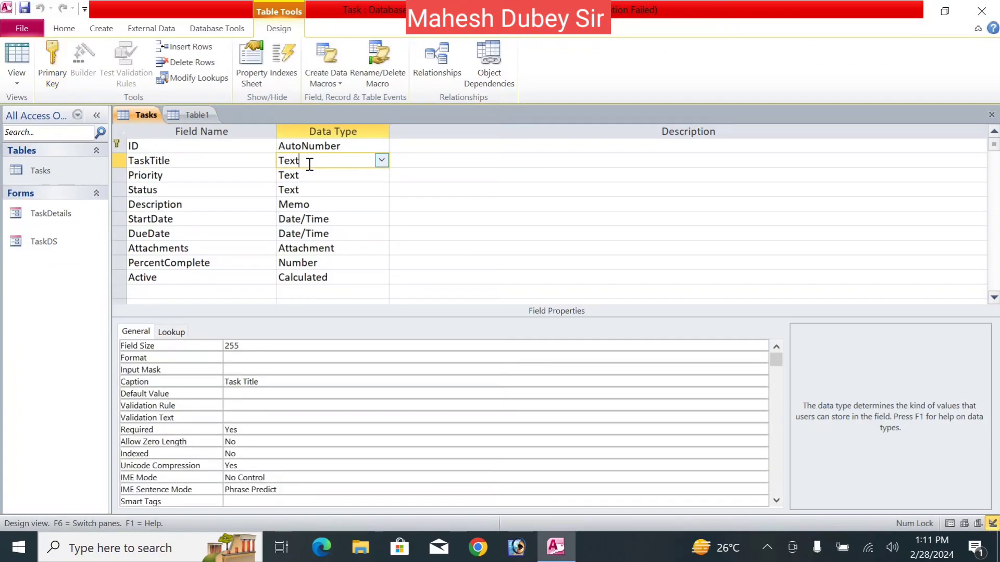
click(183, 114)
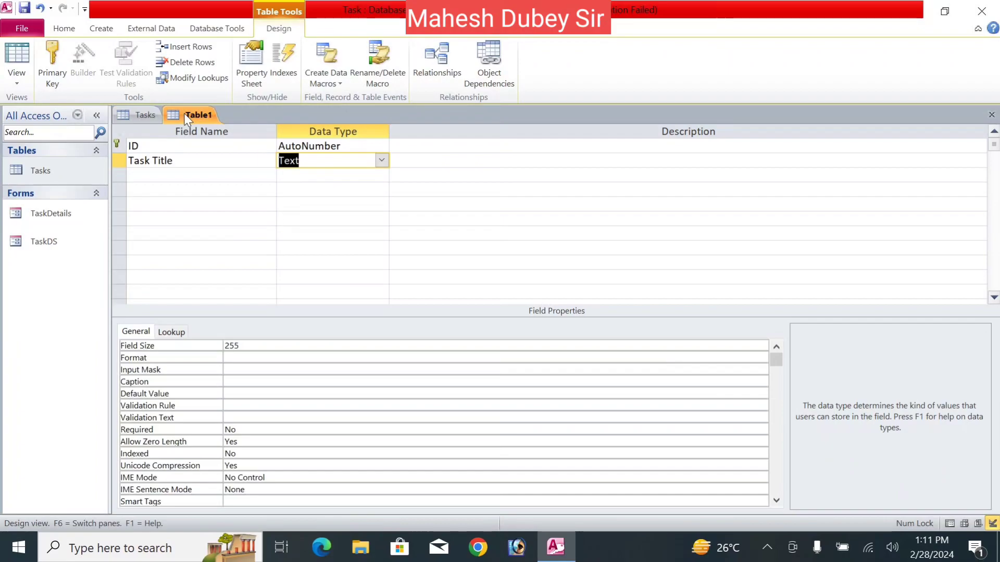
- Try to open the TaskDetails form while the Tasks table is open in Design View
double_click(72, 216)
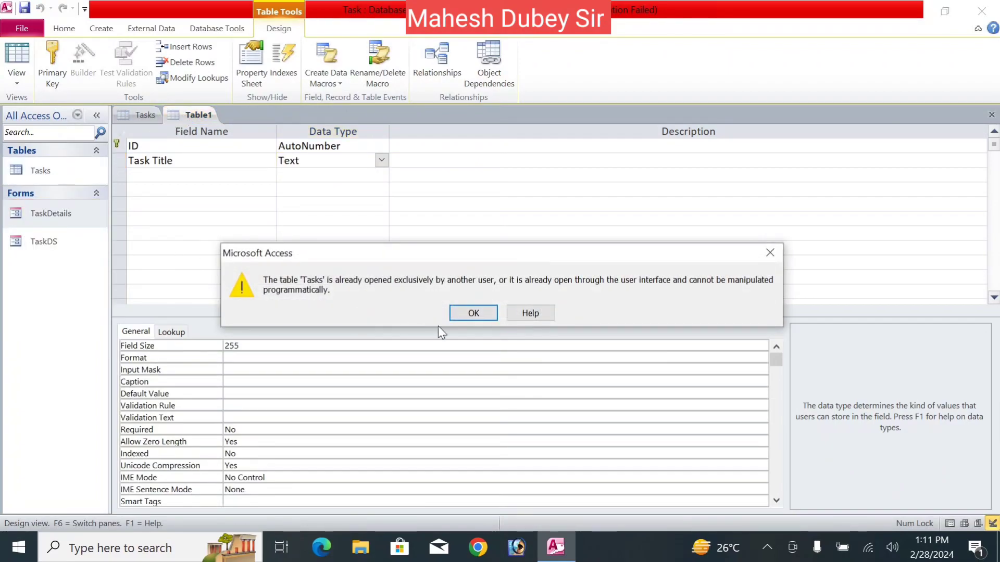
click(487, 316)
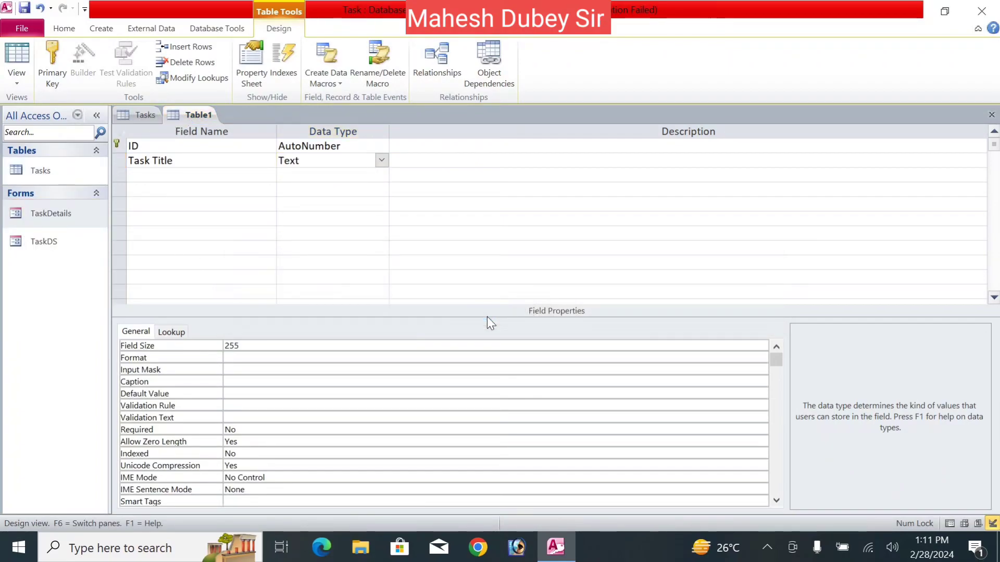
- Try to open the TaskDS form while the Tasks table is open in Design View
double_click(67, 241)
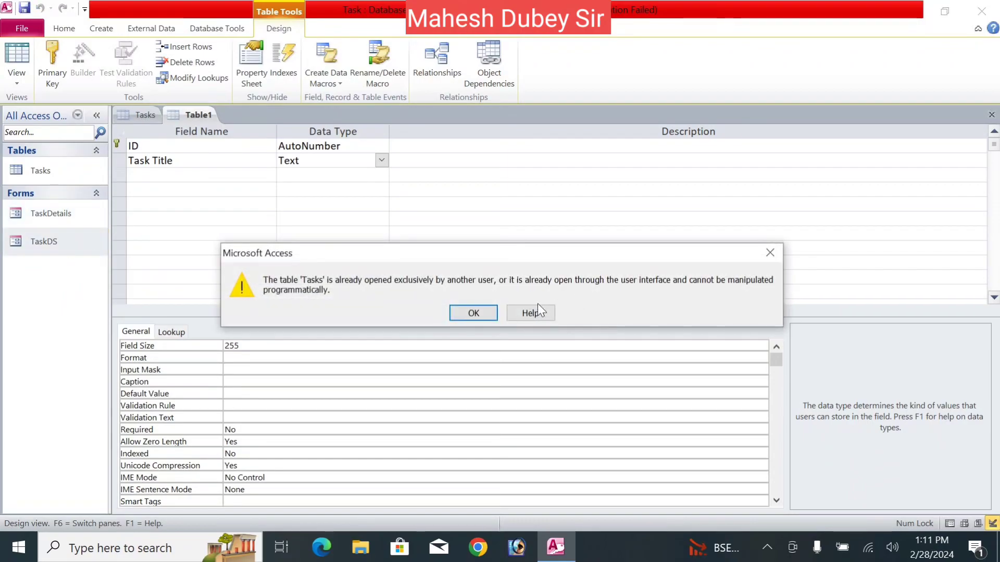
click(472, 314)
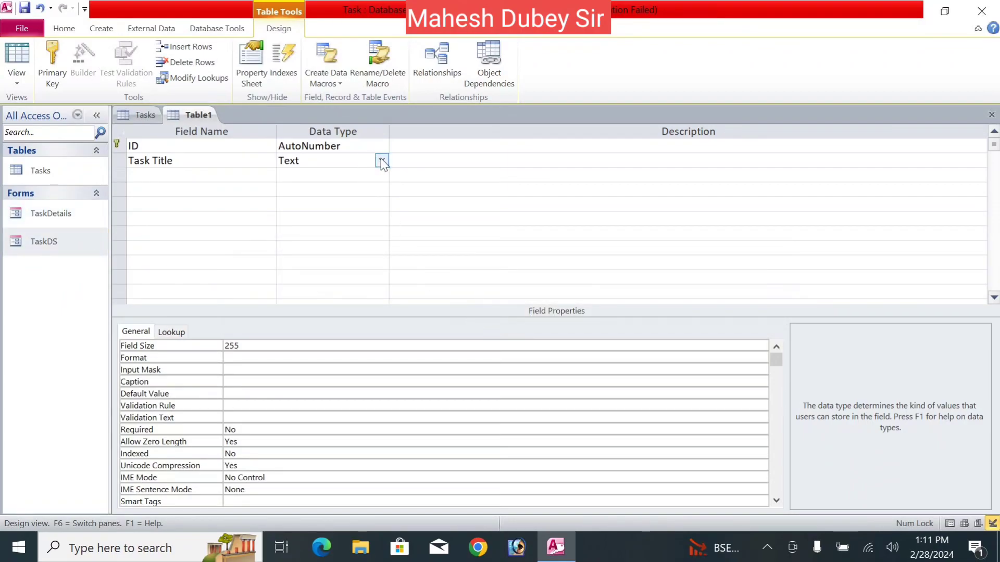
- Make Task Title a lookup field with the Lookup Wizard, using a self-entered one-column value list of Event, Meeting and Class
click(381, 160)
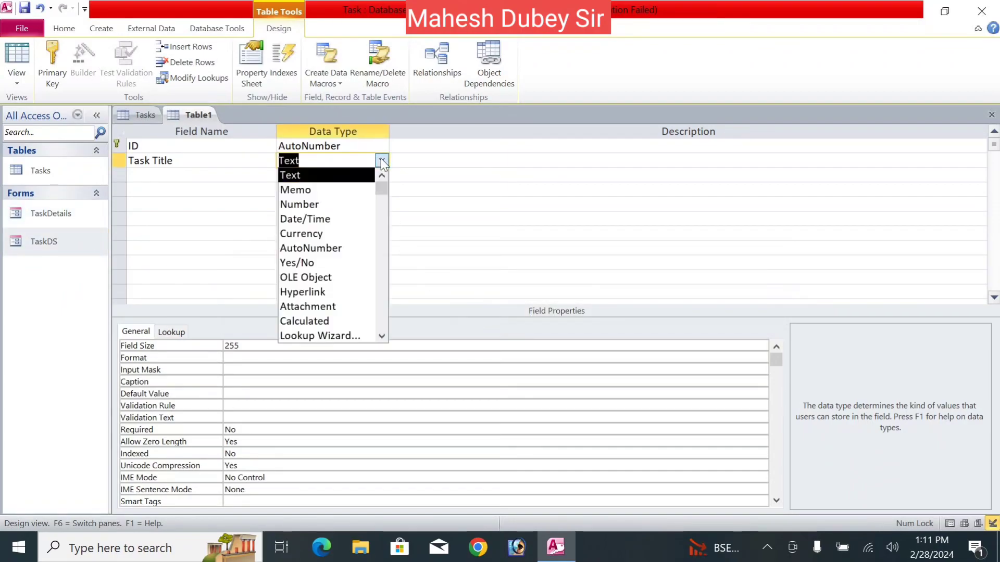
click(326, 336)
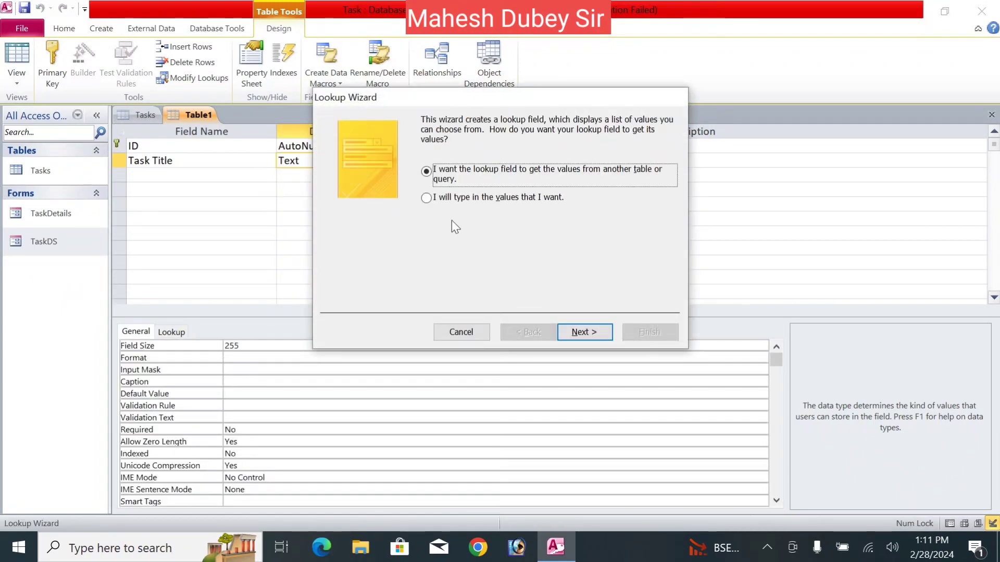
click(478, 202)
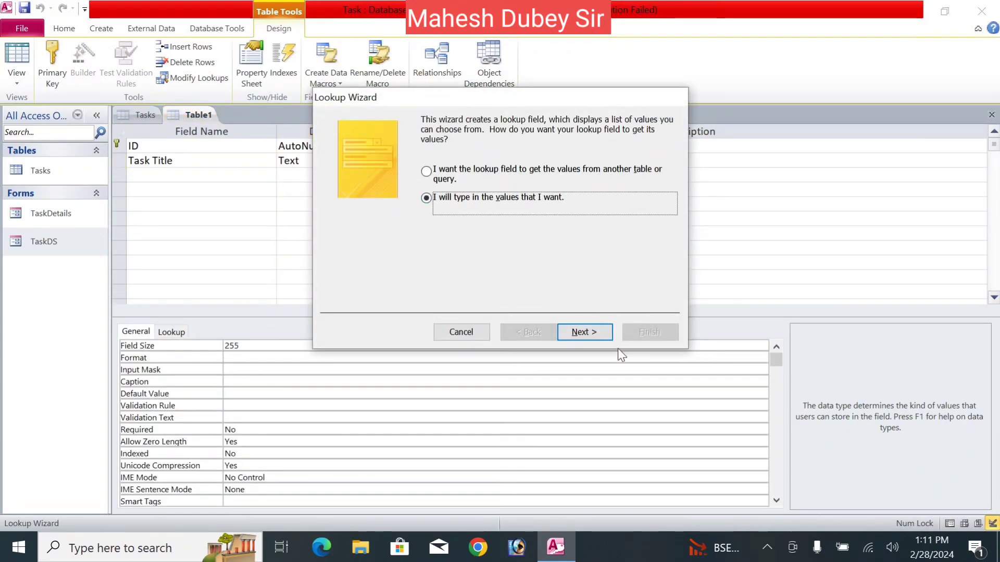
click(603, 335)
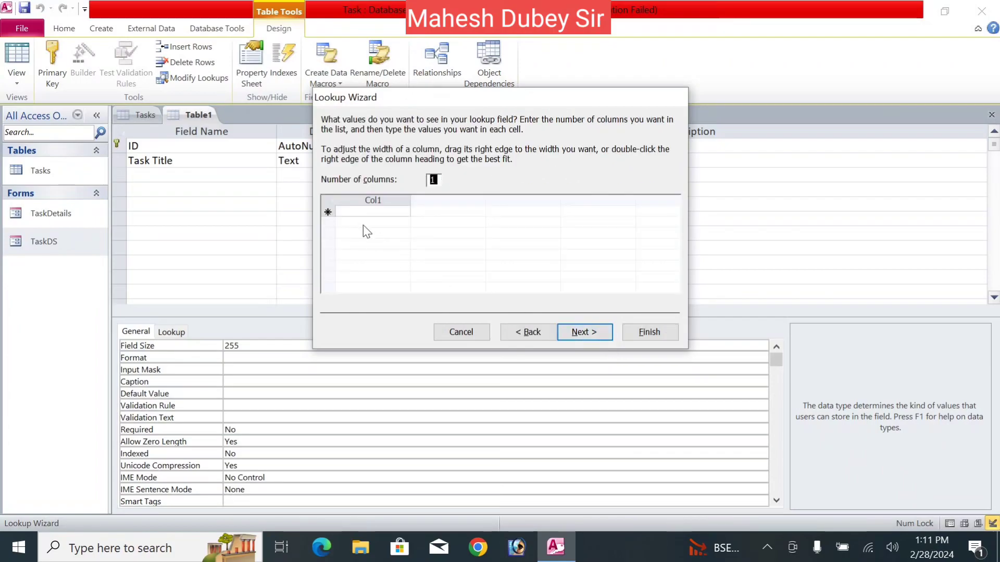
text(Event)
key(Return)
text(Meeting)
key(Return)
text(Class)
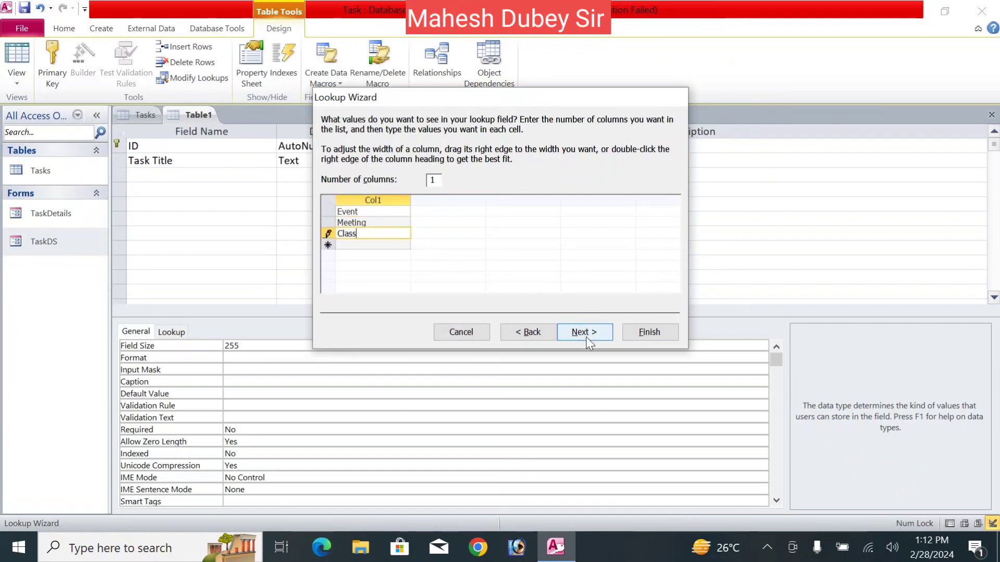
click(584, 334)
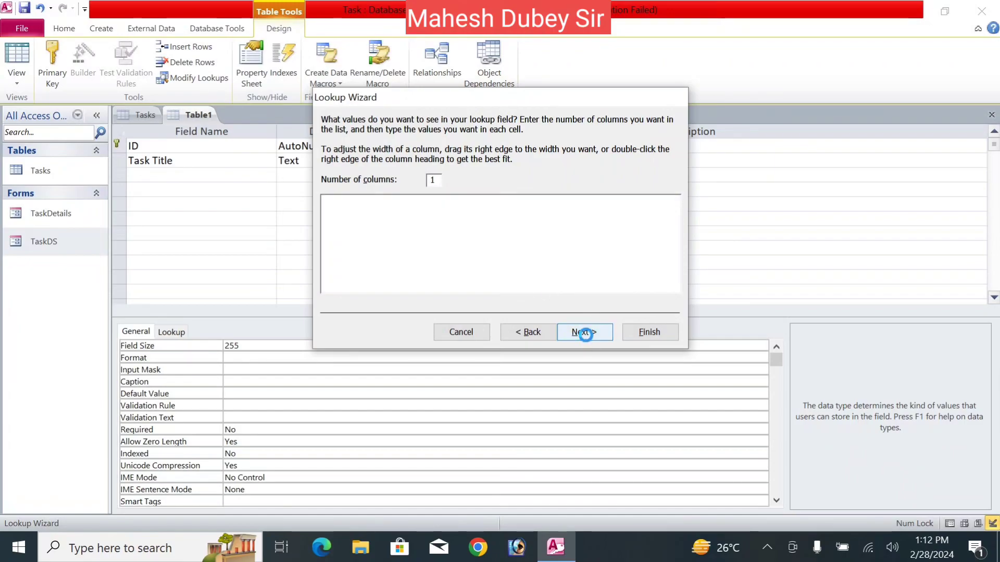
click(649, 332)
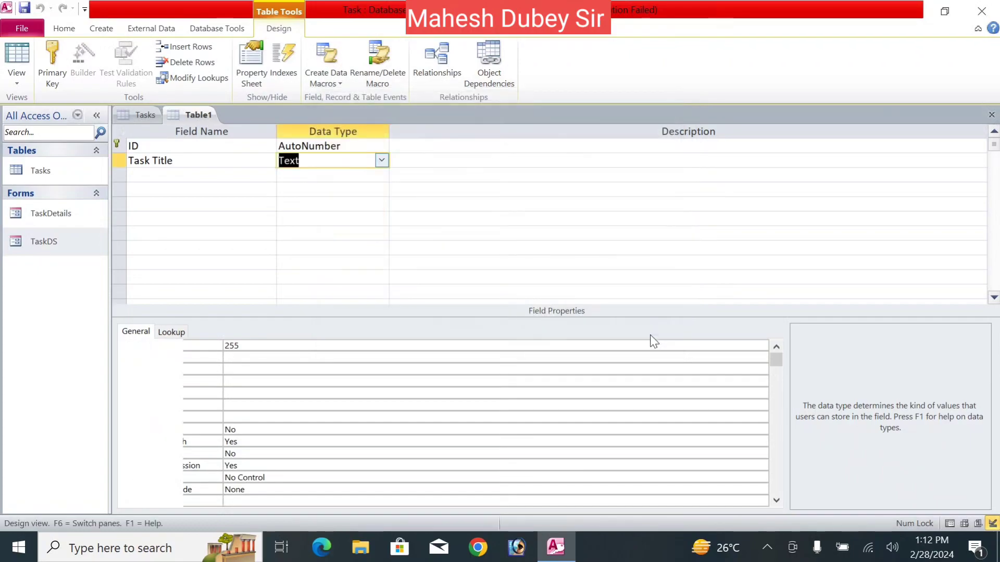
- Check the Priority field in the design of the Tasks table as the reference for the next field
click(146, 115)
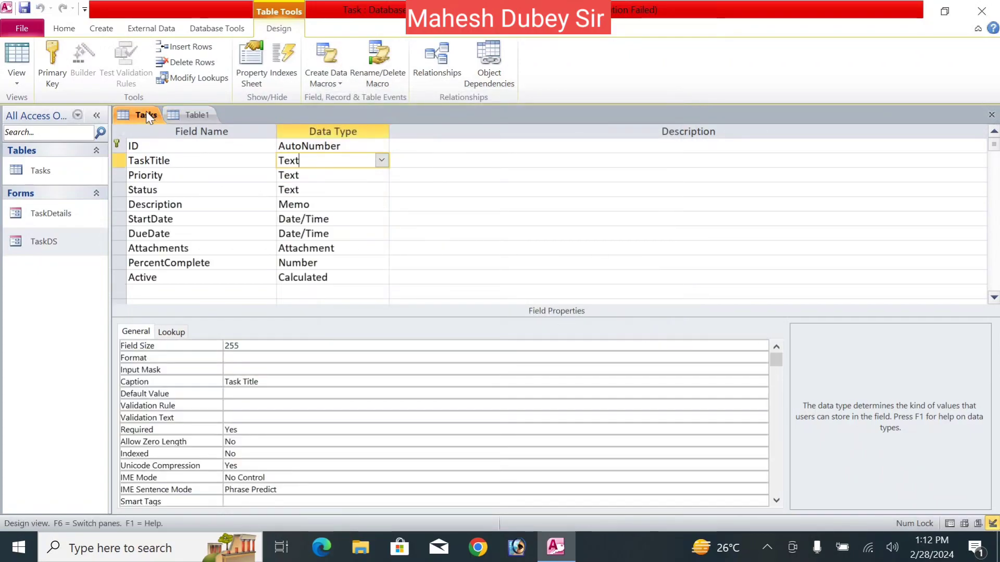
click(180, 174)
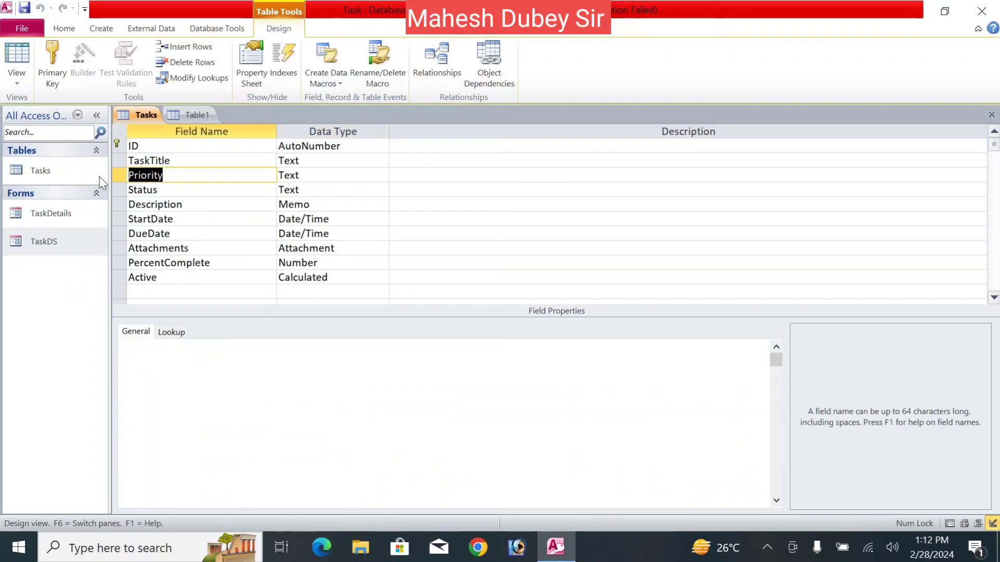